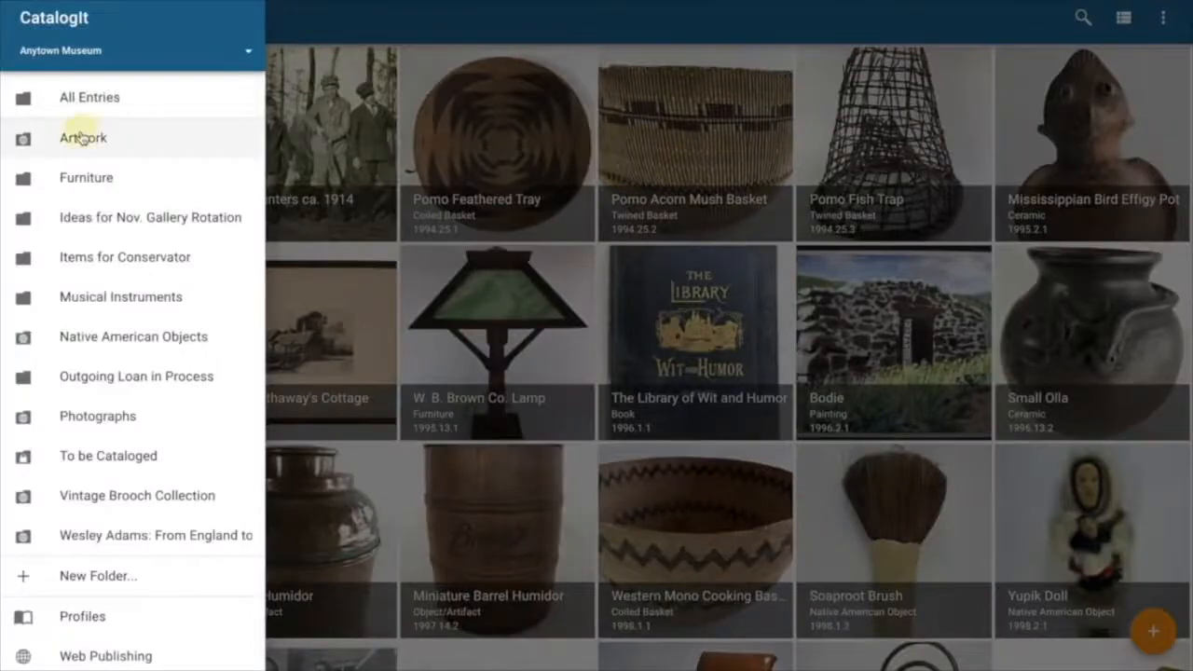
Open the Le Nettoyage Des Cuivres (Cleaning the Copper) entry in the Artwork folder and review its condition and valuation details
{"action": "left_click", "coordinate": [80, 134]}
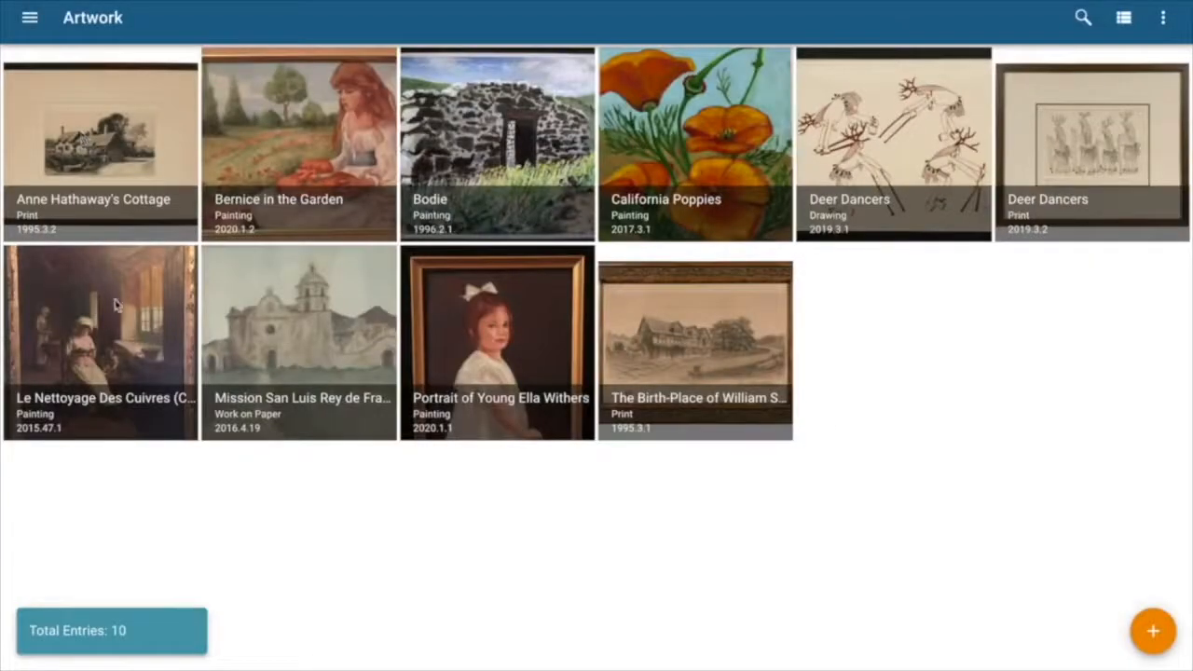
{"action": "left_click", "coordinate": [115, 308]}
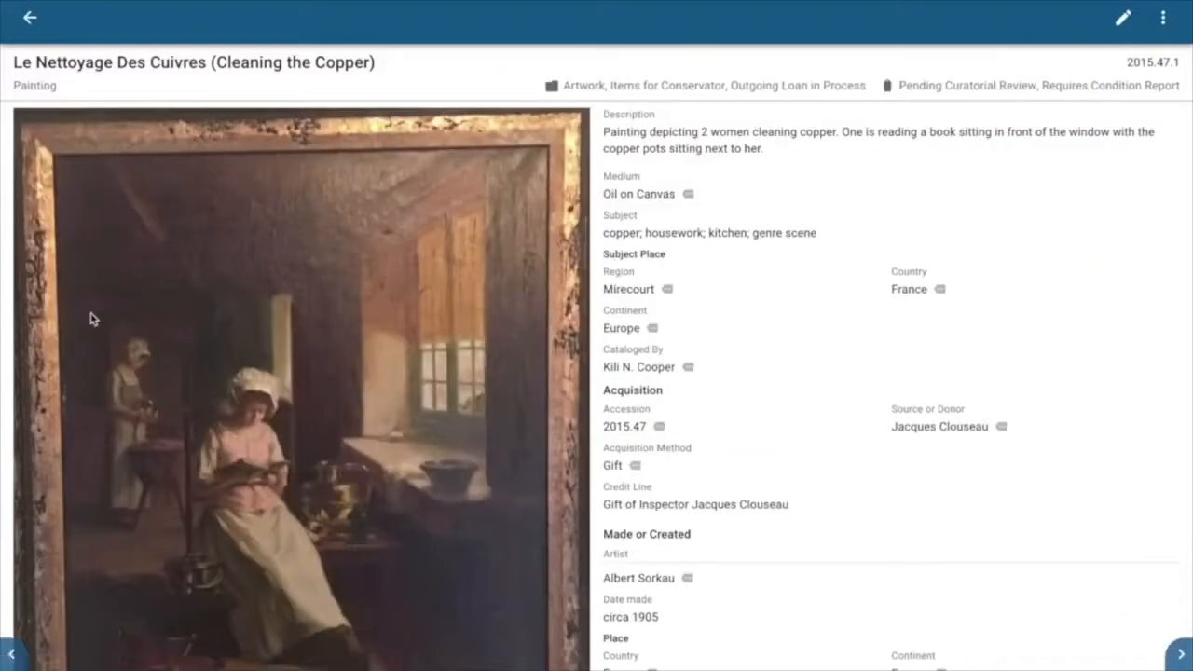
{"action": "scroll", "coordinate": [975, 205], "scroll_direction": "down", "scroll_amount": 5}
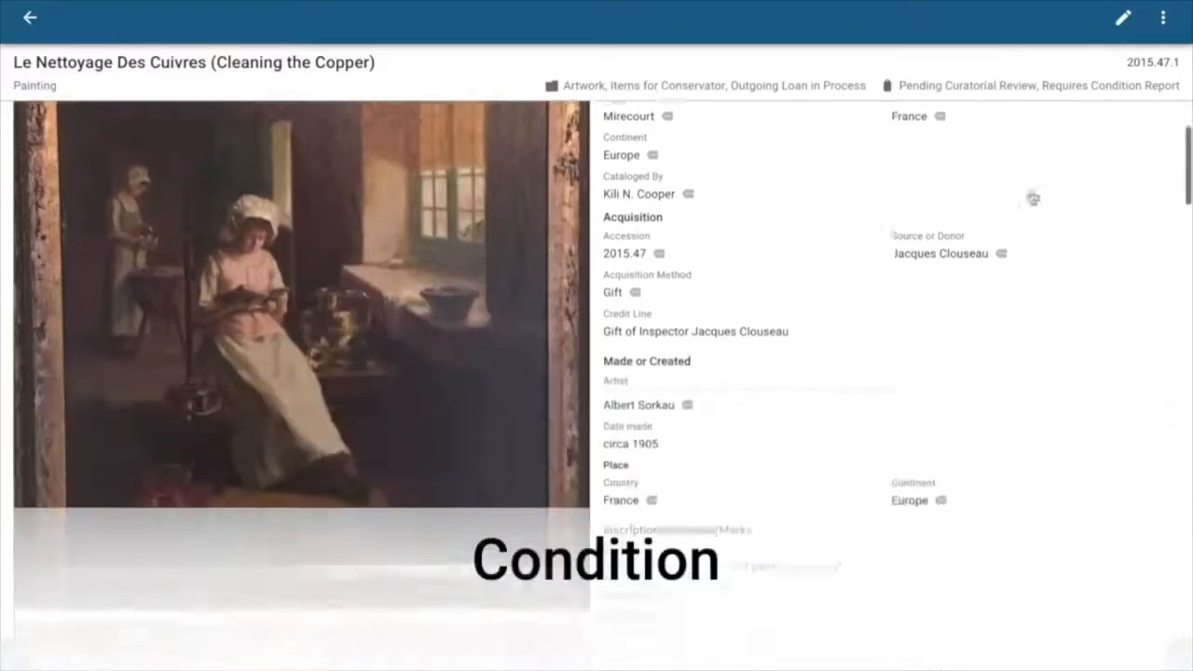
{"action": "left_click_drag", "start_coordinate": [1186, 170], "coordinate": [1184, 312]}
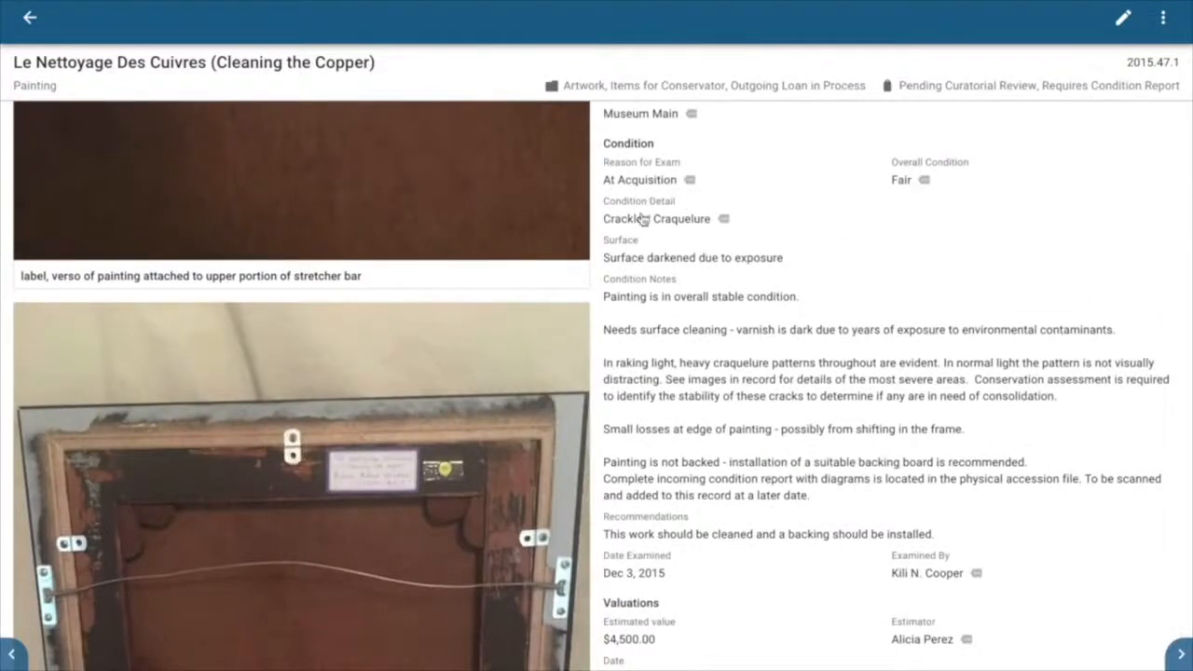
{"action": "scroll", "coordinate": [636, 241], "scroll_direction": "up", "scroll_amount": 1}
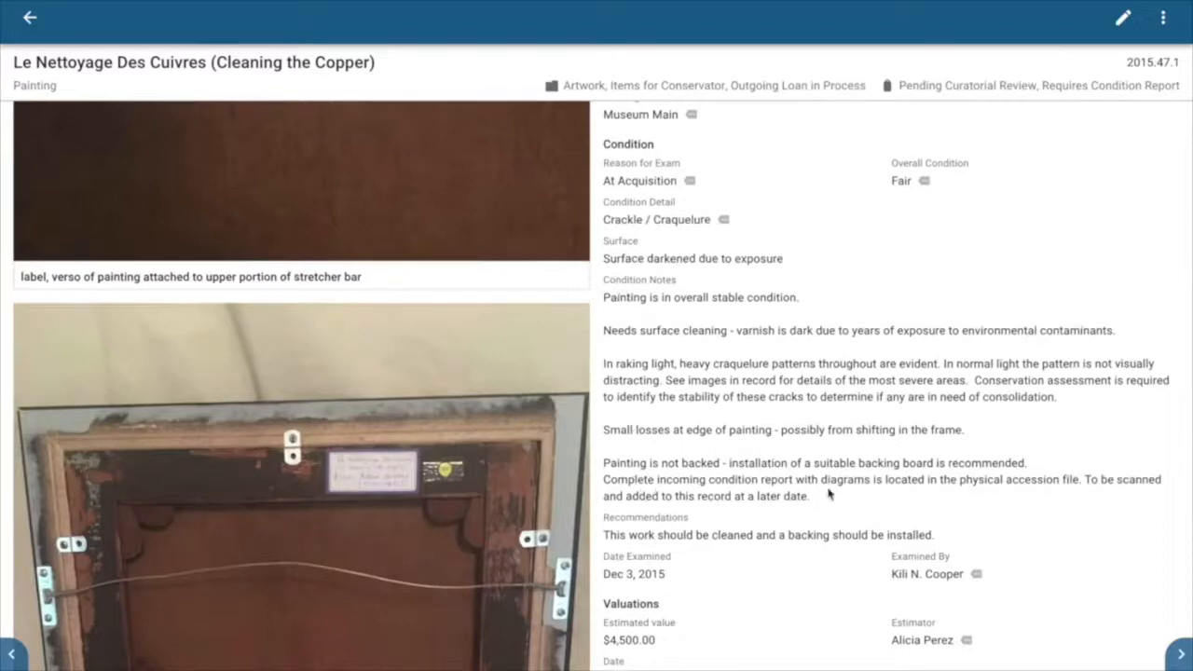
{"action": "scroll", "coordinate": [801, 466], "scroll_direction": "down", "scroll_amount": 1}
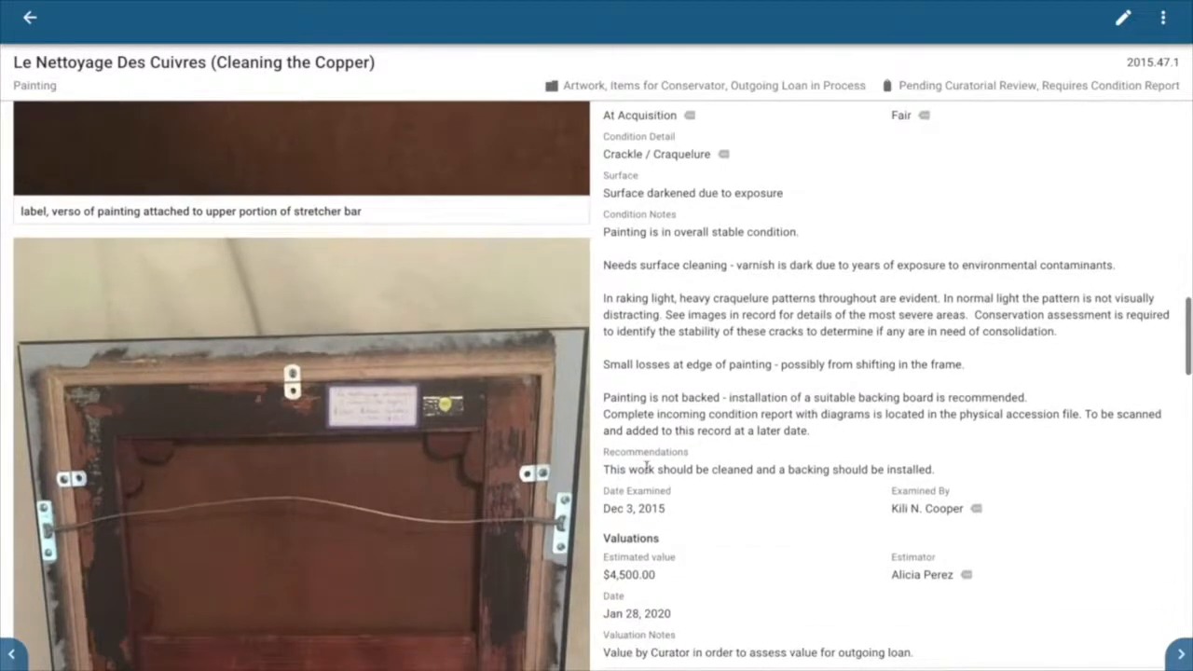
{"action": "scroll", "coordinate": [733, 466], "scroll_direction": "down", "scroll_amount": 1}
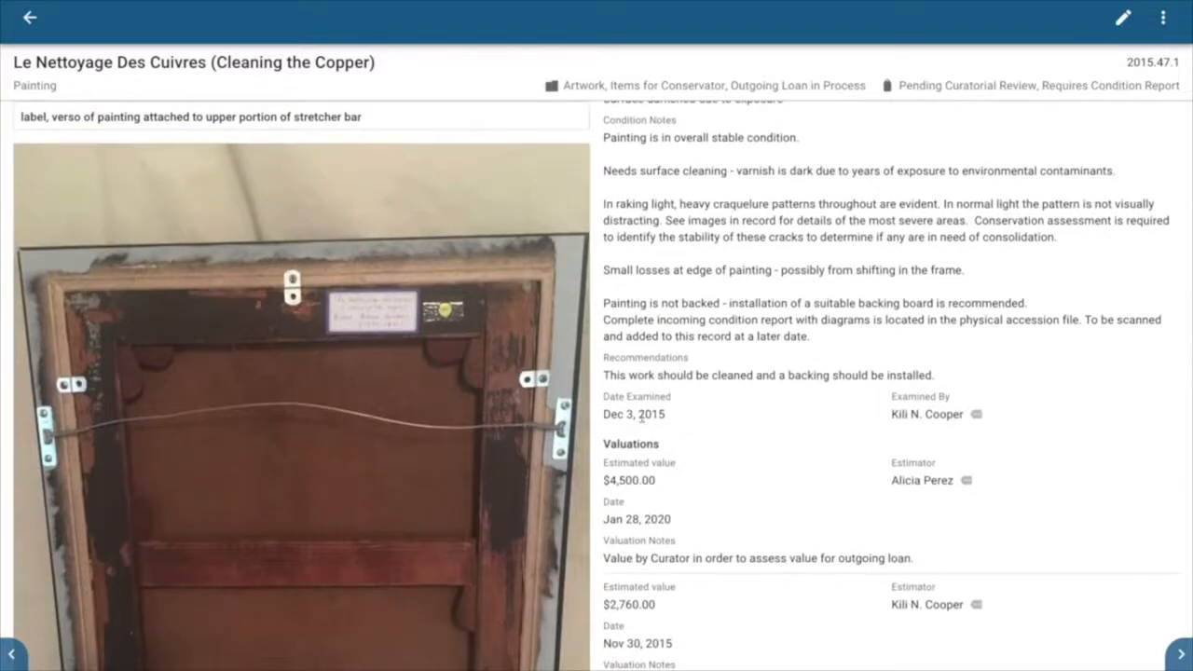
{"action": "scroll", "coordinate": [797, 415], "scroll_direction": "down", "scroll_amount": 5}
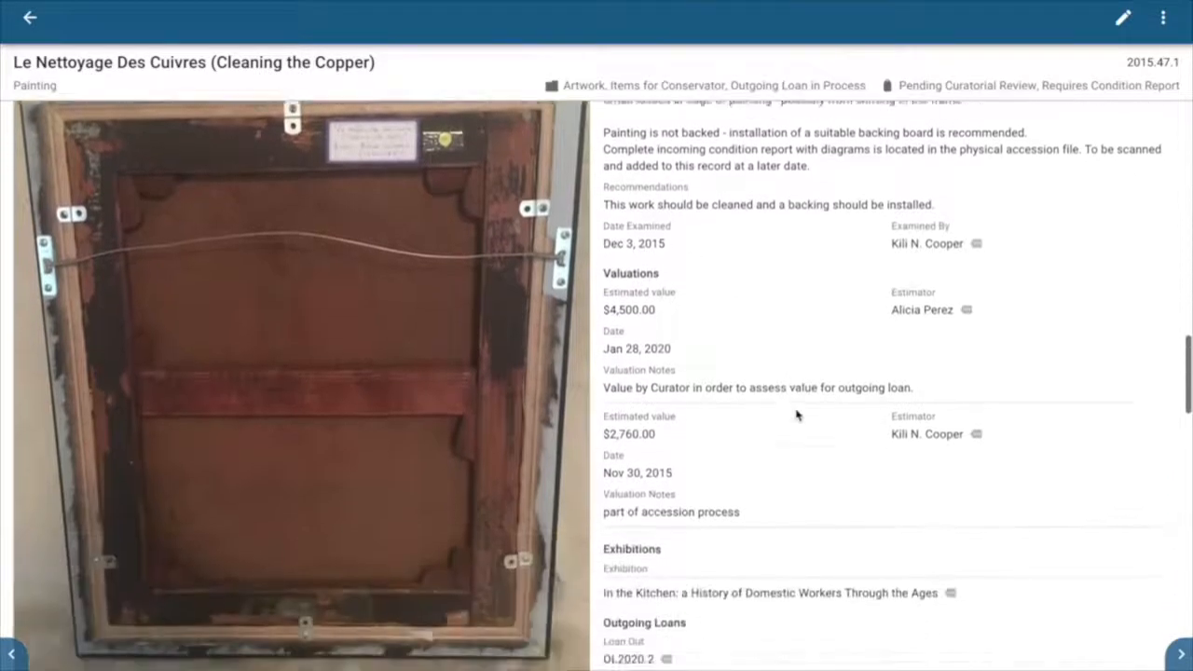
Examine the painting's craquelure detail photos and the attached outgoing-loan condition report with its hand-drawn diagram
{"action": "scroll", "coordinate": [797, 415], "scroll_direction": "down", "scroll_amount": 2}
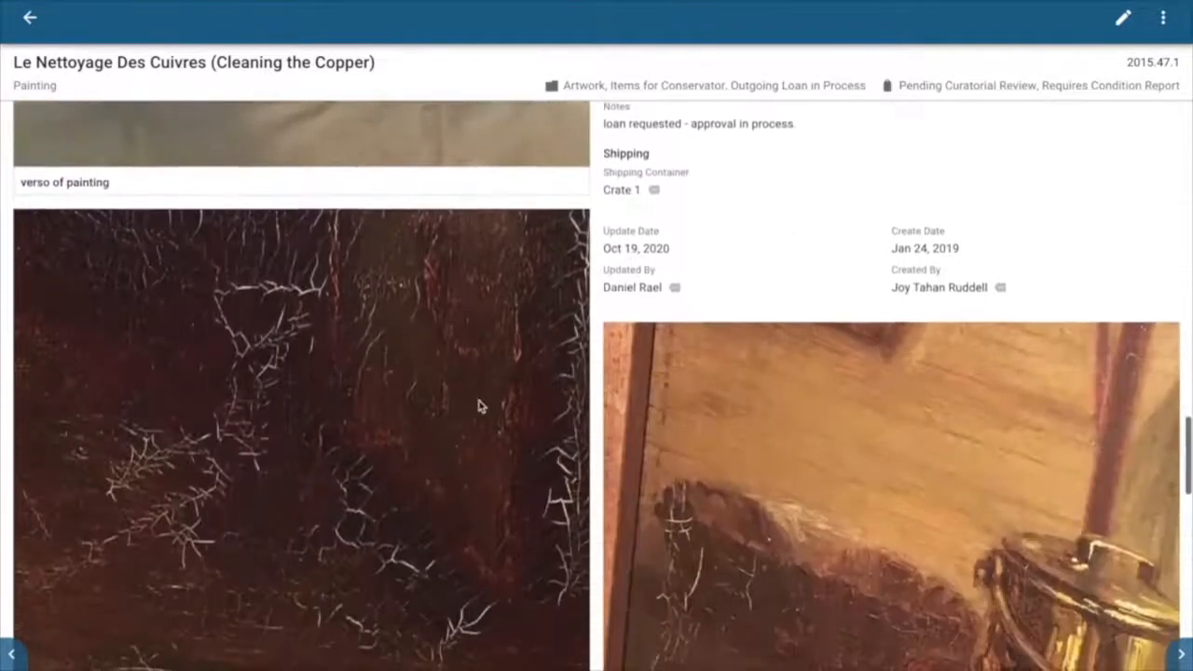
{"action": "scroll", "coordinate": [386, 471], "scroll_direction": "down", "scroll_amount": 2}
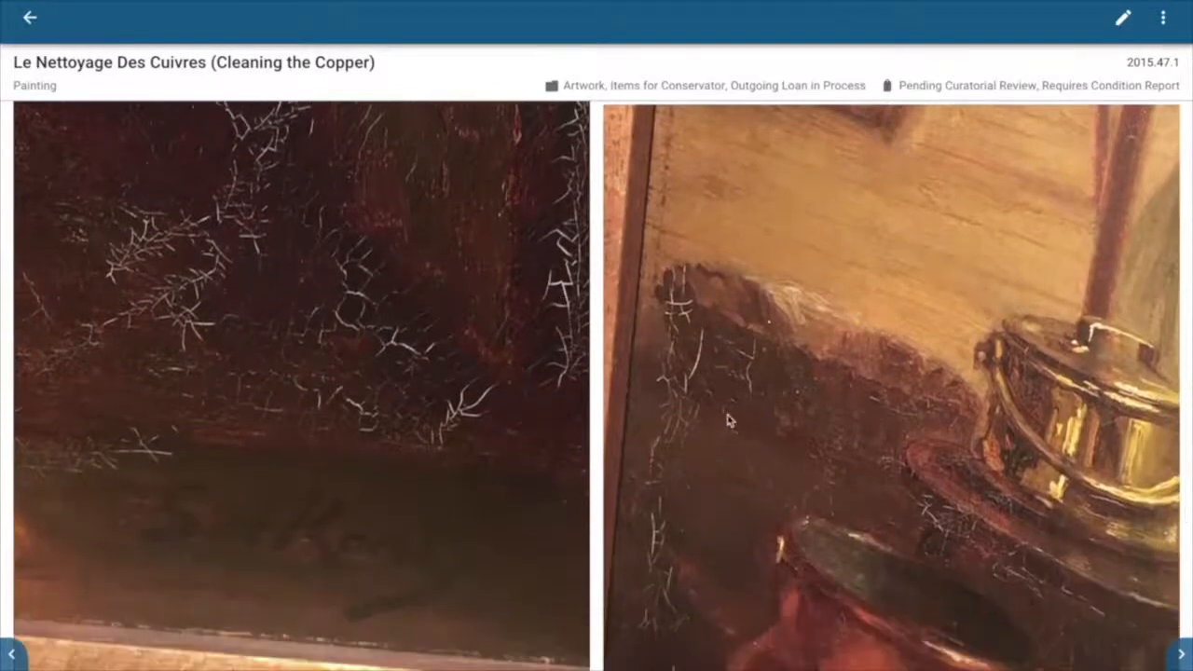
{"action": "scroll", "coordinate": [727, 419], "scroll_direction": "down", "scroll_amount": 3}
{"action": "scroll", "coordinate": [728, 419], "scroll_direction": "down", "scroll_amount": 4}
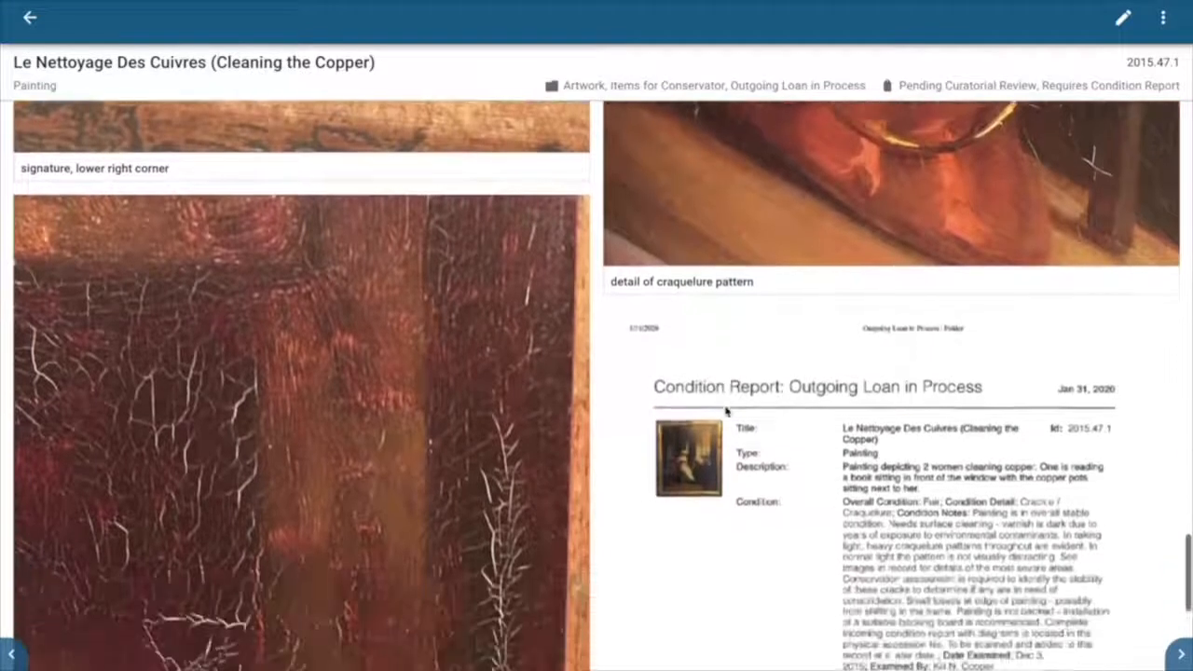
{"action": "scroll", "coordinate": [785, 424], "scroll_direction": "down", "scroll_amount": 2}
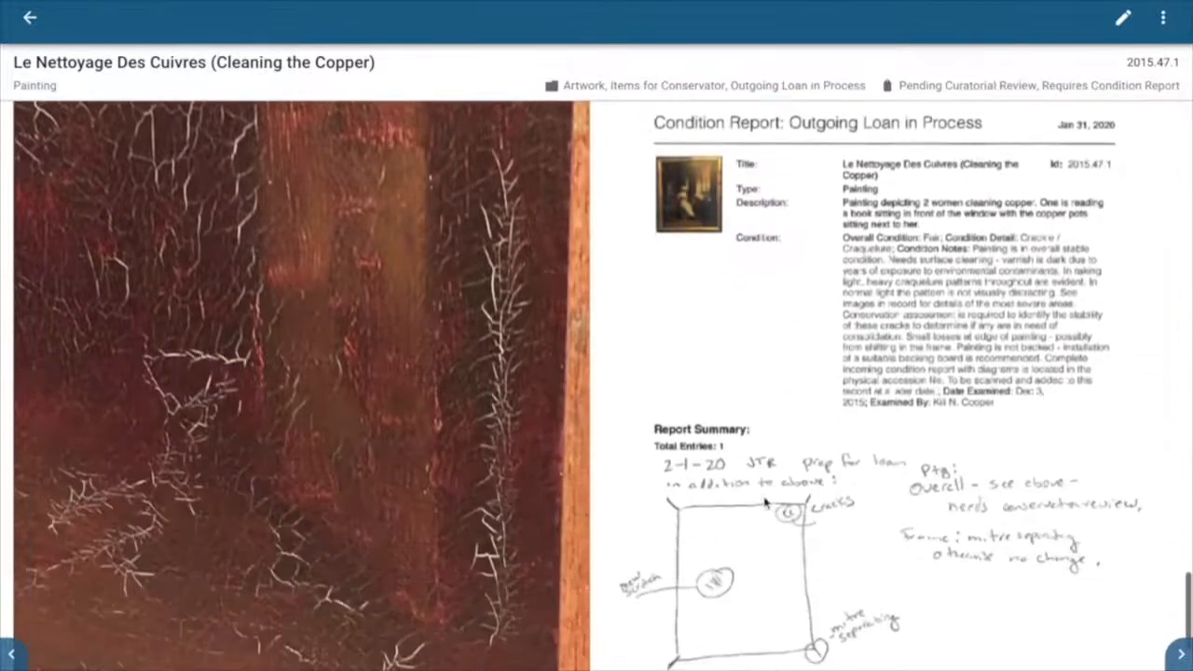
{"action": "scroll", "coordinate": [903, 463], "scroll_direction": "up", "scroll_amount": 5}
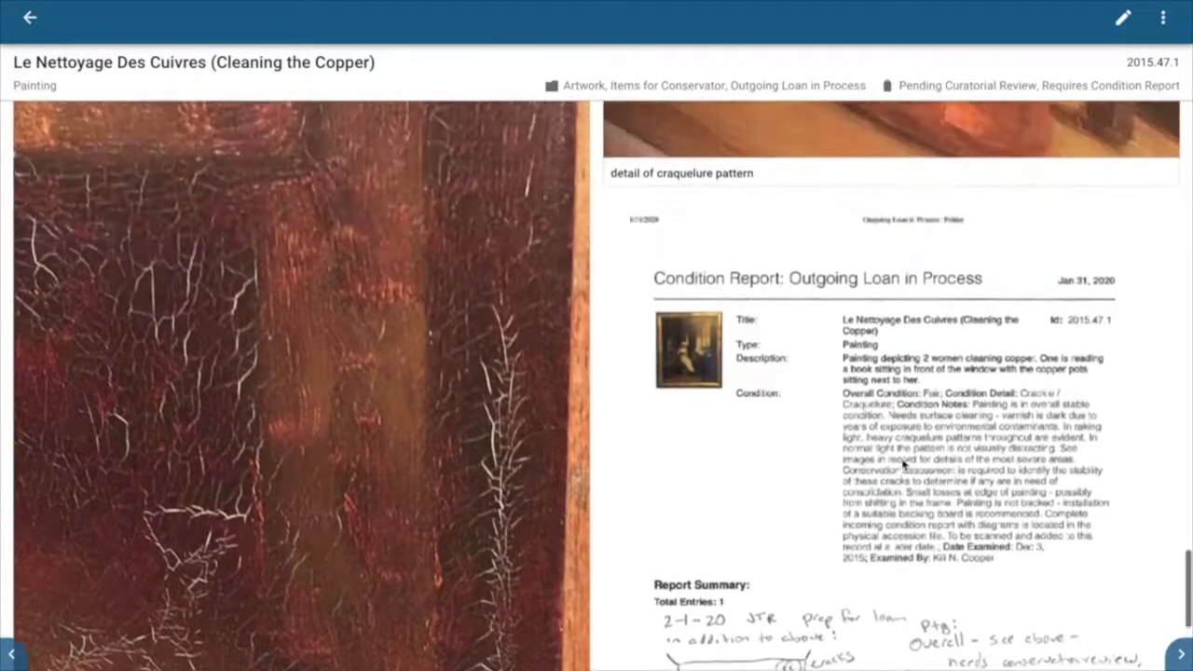
{"action": "scroll", "coordinate": [903, 464], "scroll_direction": "up", "scroll_amount": 3}
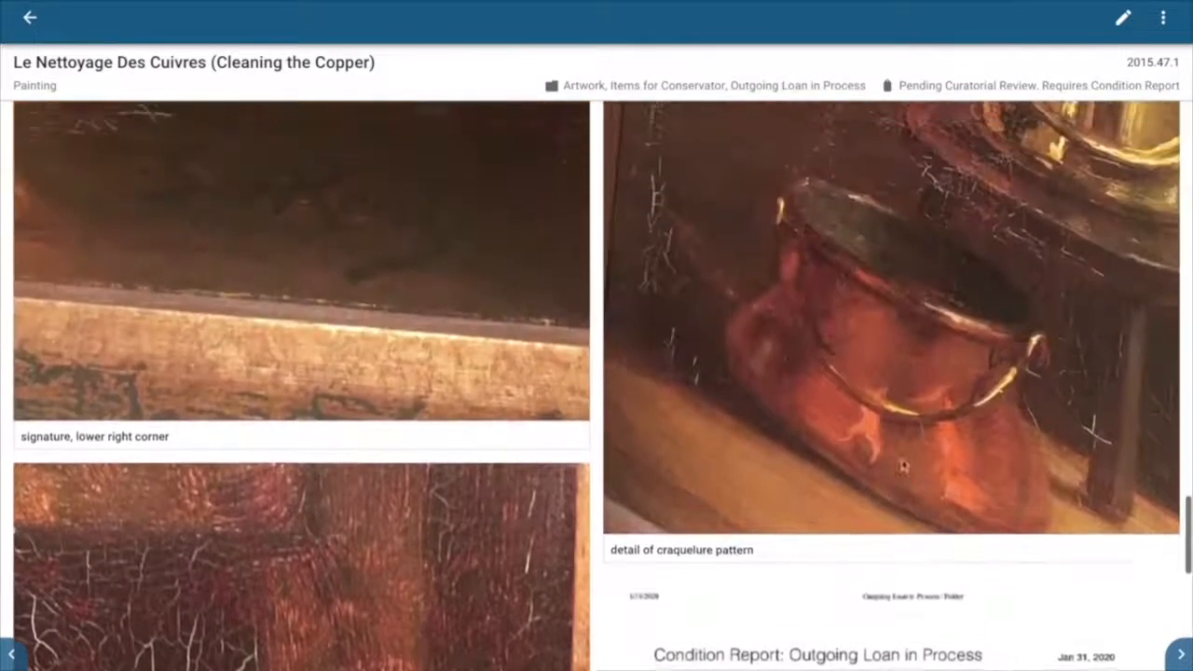
{"action": "scroll", "coordinate": [903, 464], "scroll_direction": "up", "scroll_amount": 6}
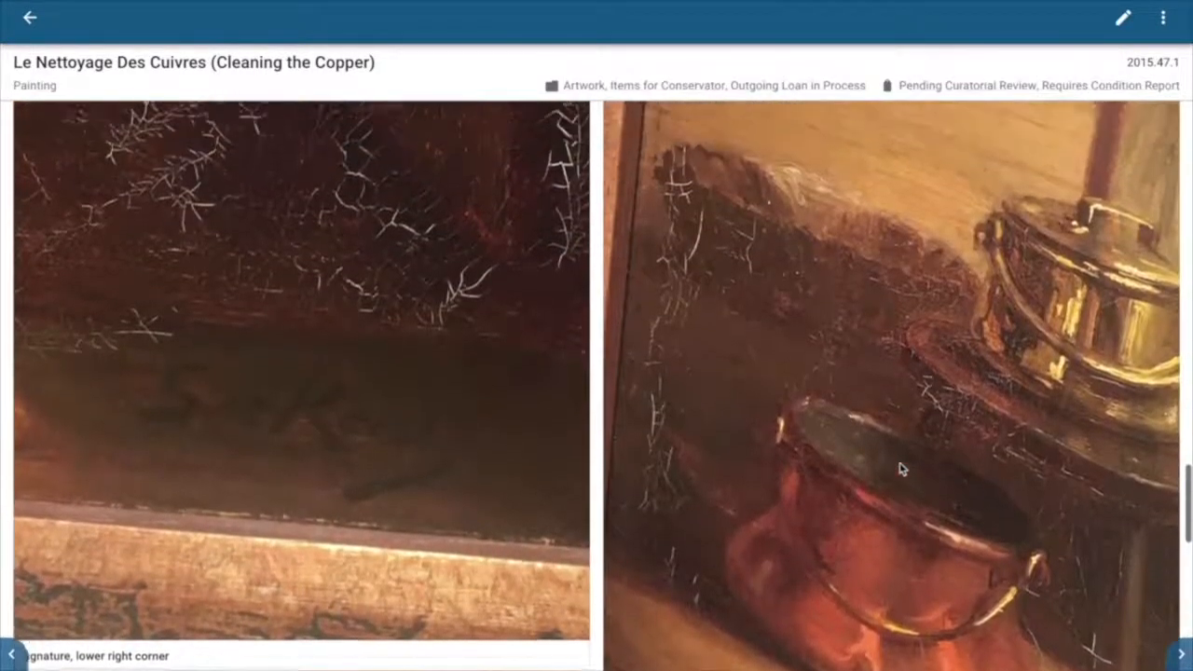
{"action": "scroll", "coordinate": [890, 459], "scroll_direction": "up", "scroll_amount": 4}
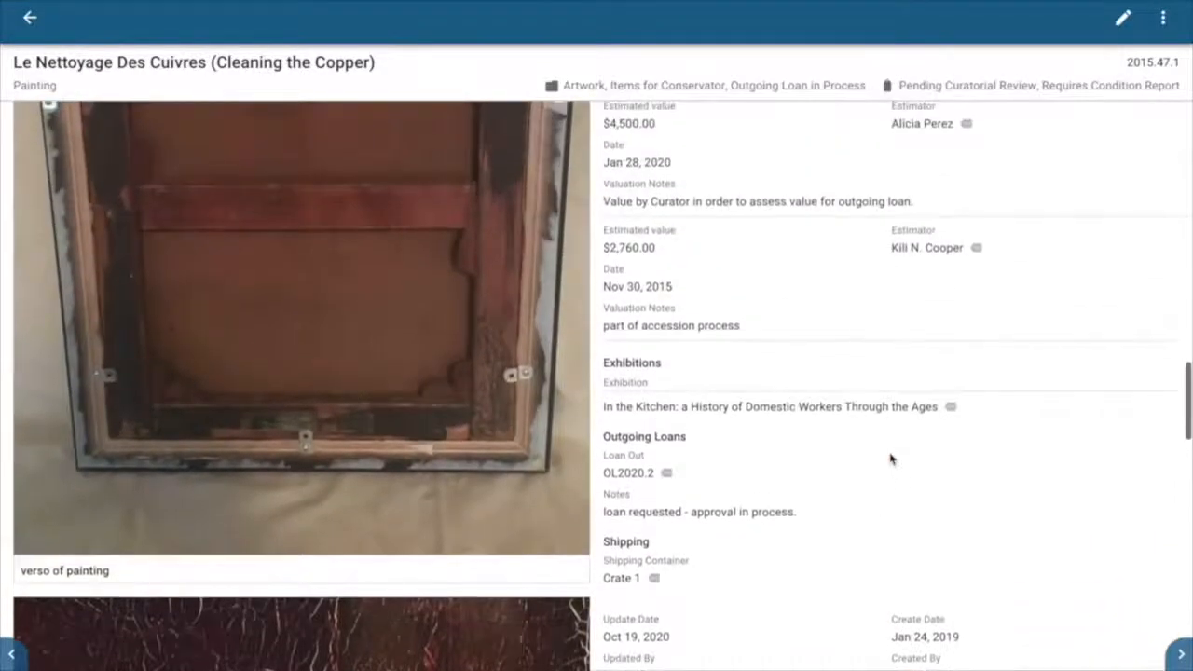
{"action": "scroll", "coordinate": [890, 458], "scroll_direction": "up", "scroll_amount": 4}
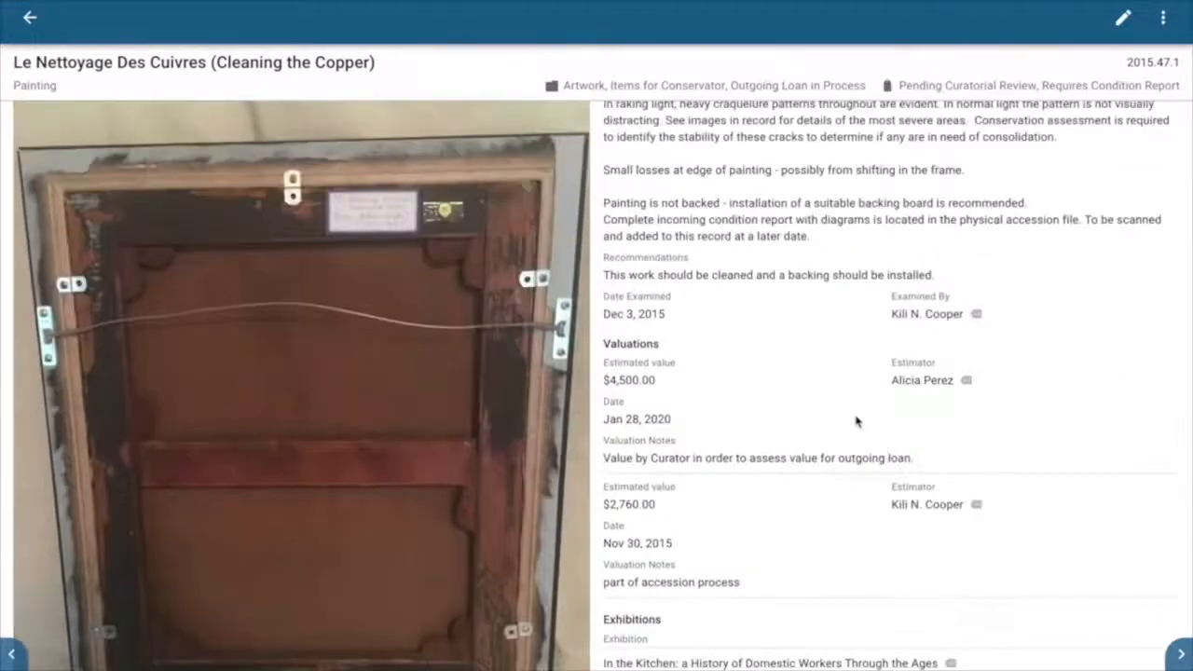
Return to the Artwork folder, open the Mission San Luis Rey de Francia entry for editing and go to its Maintenance section
{"action": "left_click", "coordinate": [35, 17]}
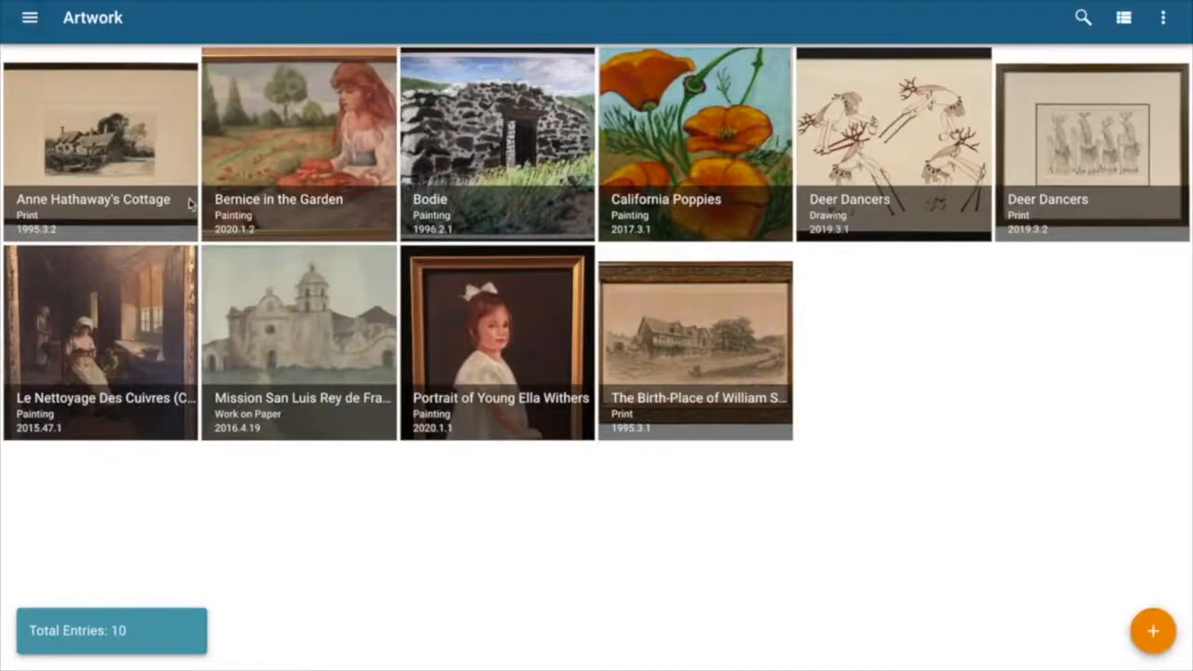
{"action": "left_click", "coordinate": [299, 281]}
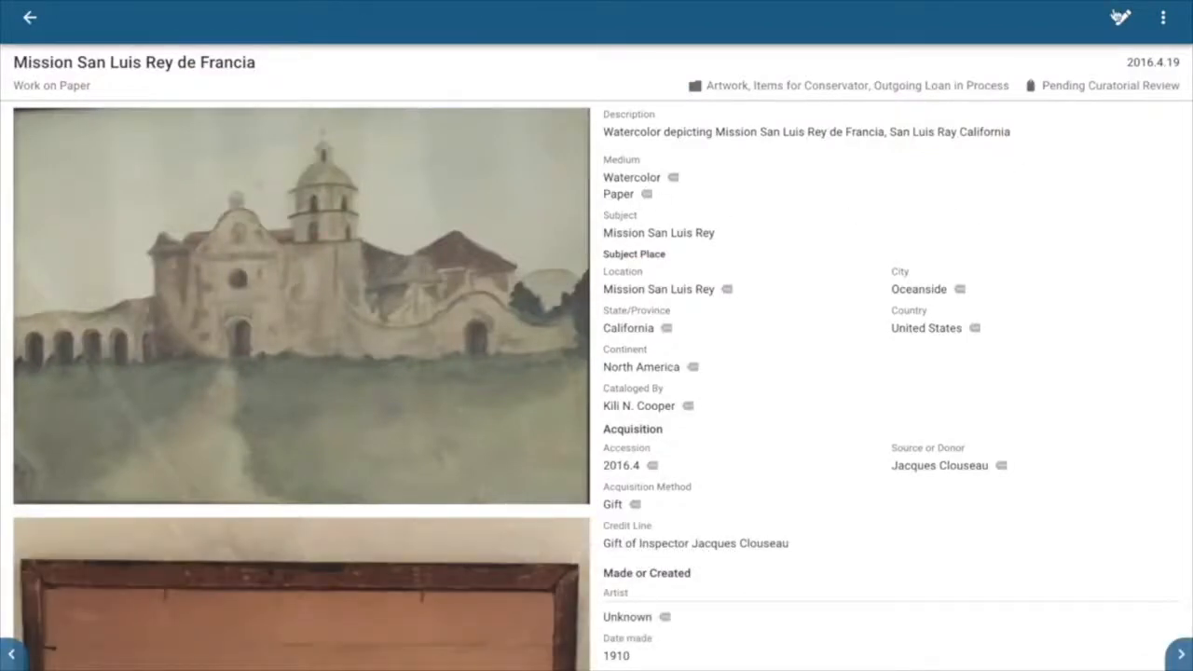
{"action": "left_click", "coordinate": [1124, 19]}
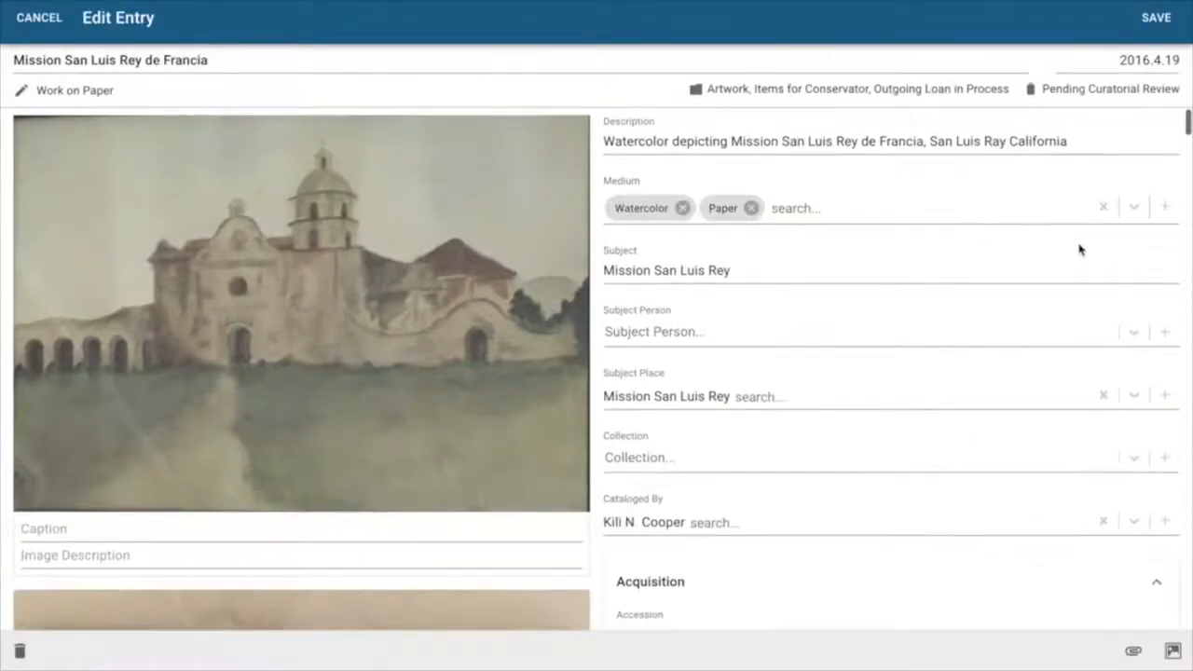
{"action": "scroll", "coordinate": [1079, 248], "scroll_direction": "down", "scroll_amount": 1}
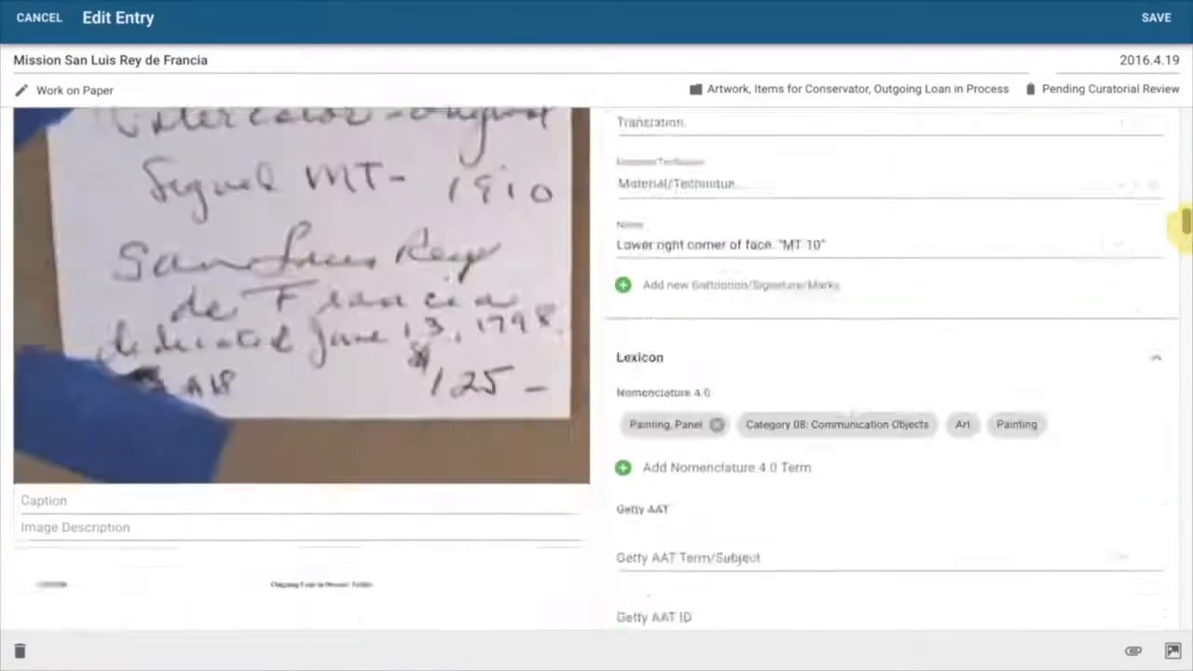
{"action": "left_click_drag", "start_coordinate": [1180, 233], "coordinate": [1180, 451]}
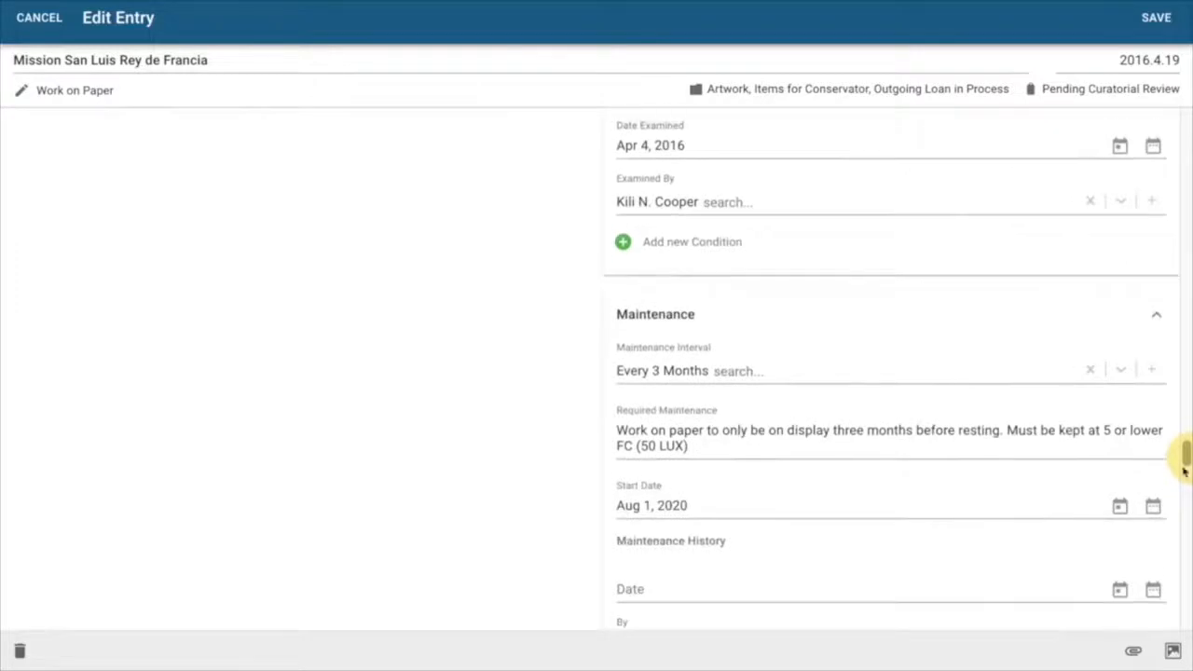
{"action": "scroll", "coordinate": [746, 345], "scroll_direction": "down", "scroll_amount": 1}
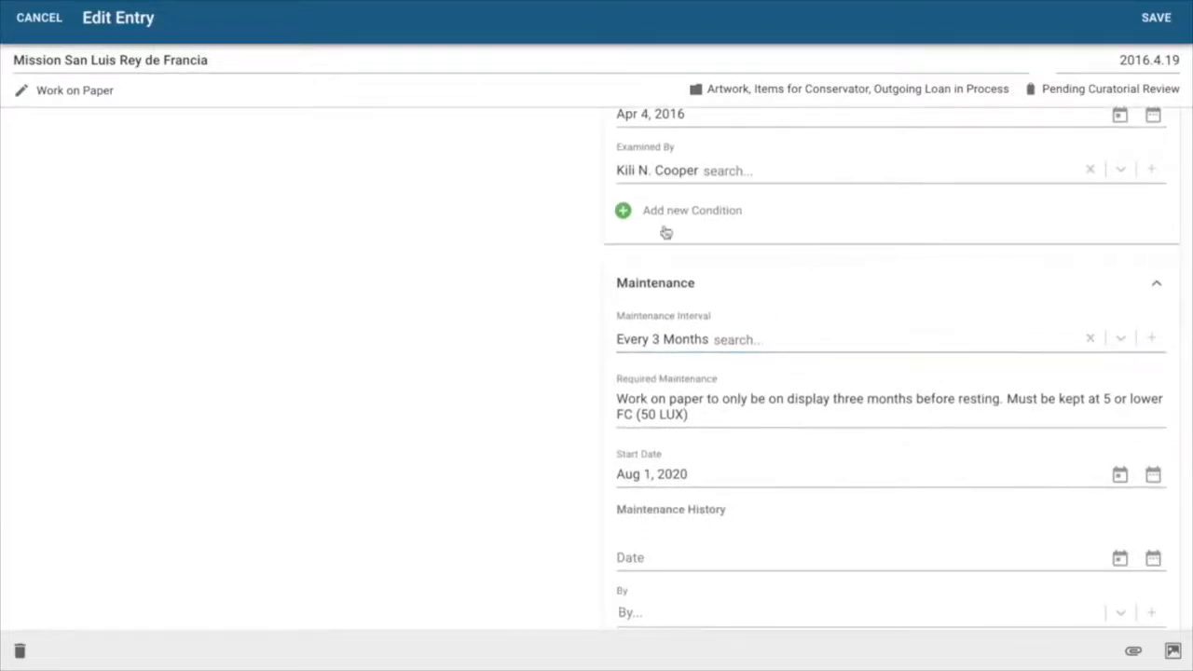
{"action": "scroll", "coordinate": [681, 354], "scroll_direction": "down", "scroll_amount": 3}
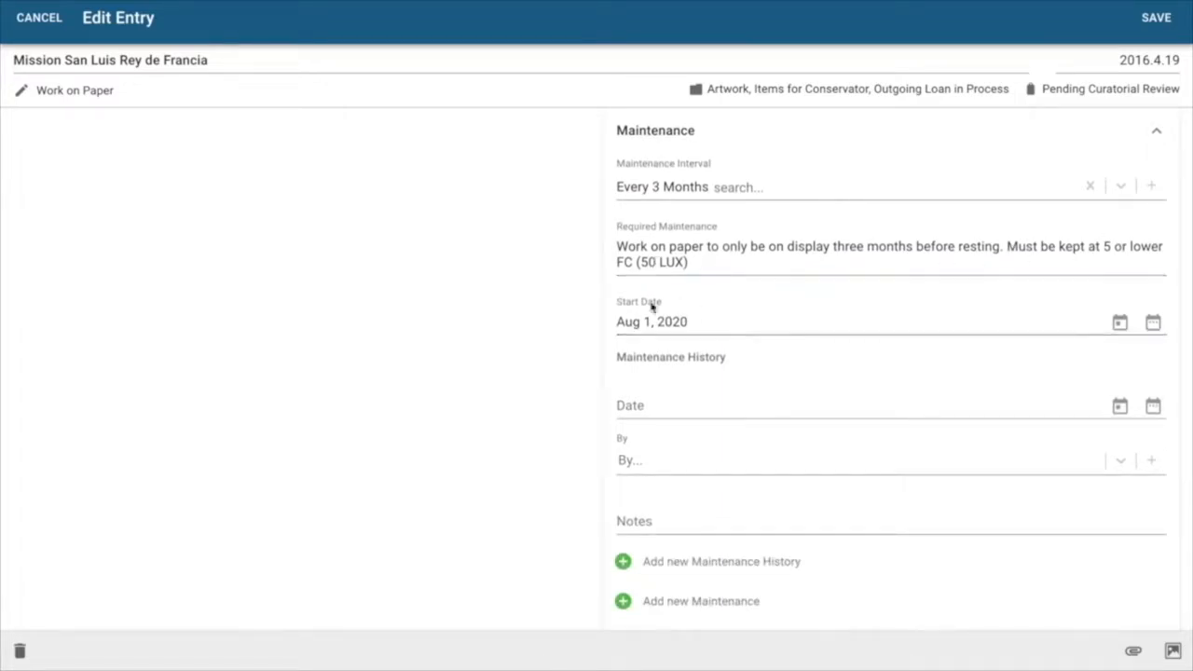
Set the maintenance history date to today's date, Nov 8, 2020, and select the person who performed the maintenance
{"action": "left_click", "coordinate": [673, 398]}
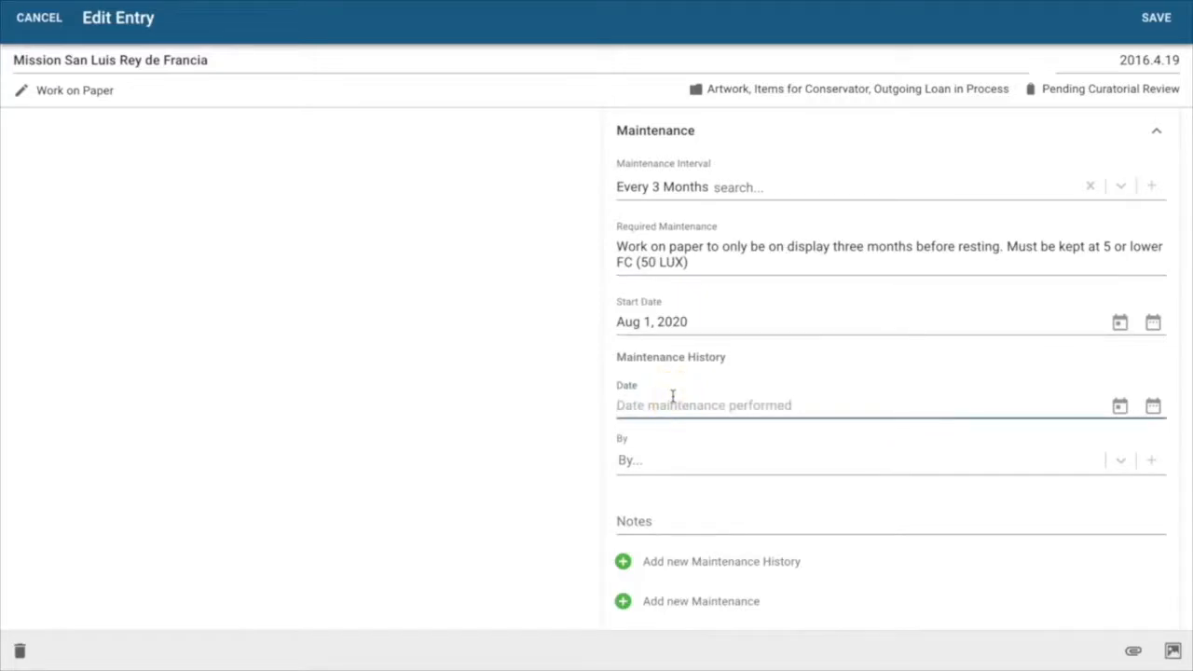
{"action": "left_click", "coordinate": [1113, 408]}
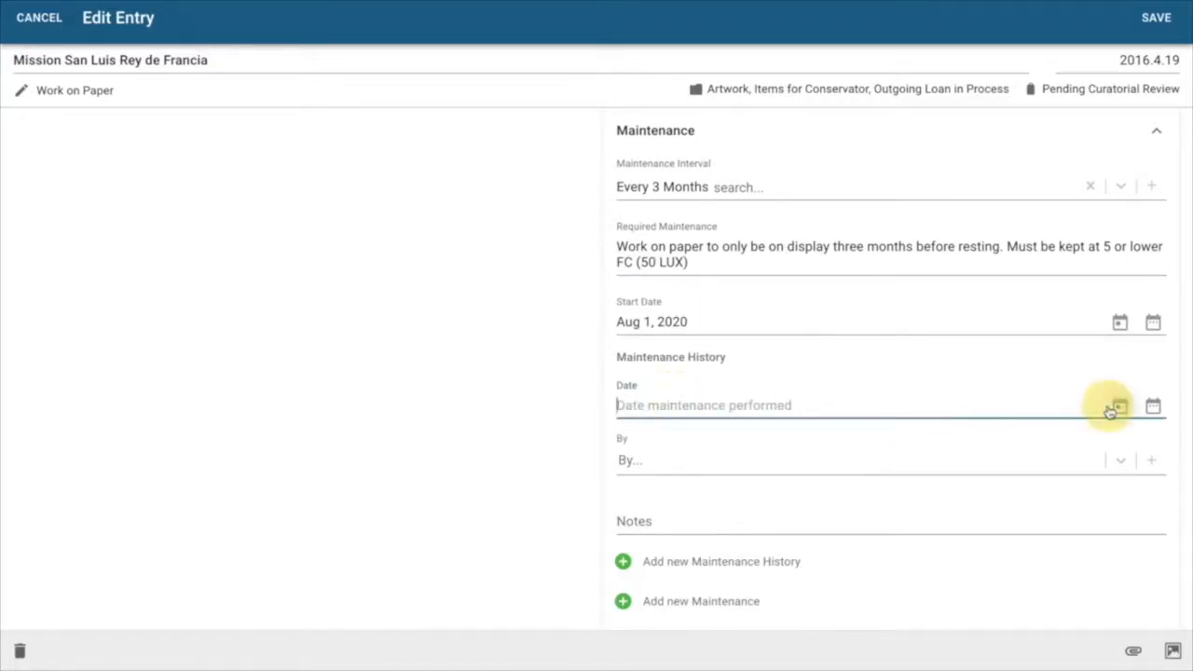
{"action": "left_click", "coordinate": [687, 459]}
{"action": "type", "text": "carl"}
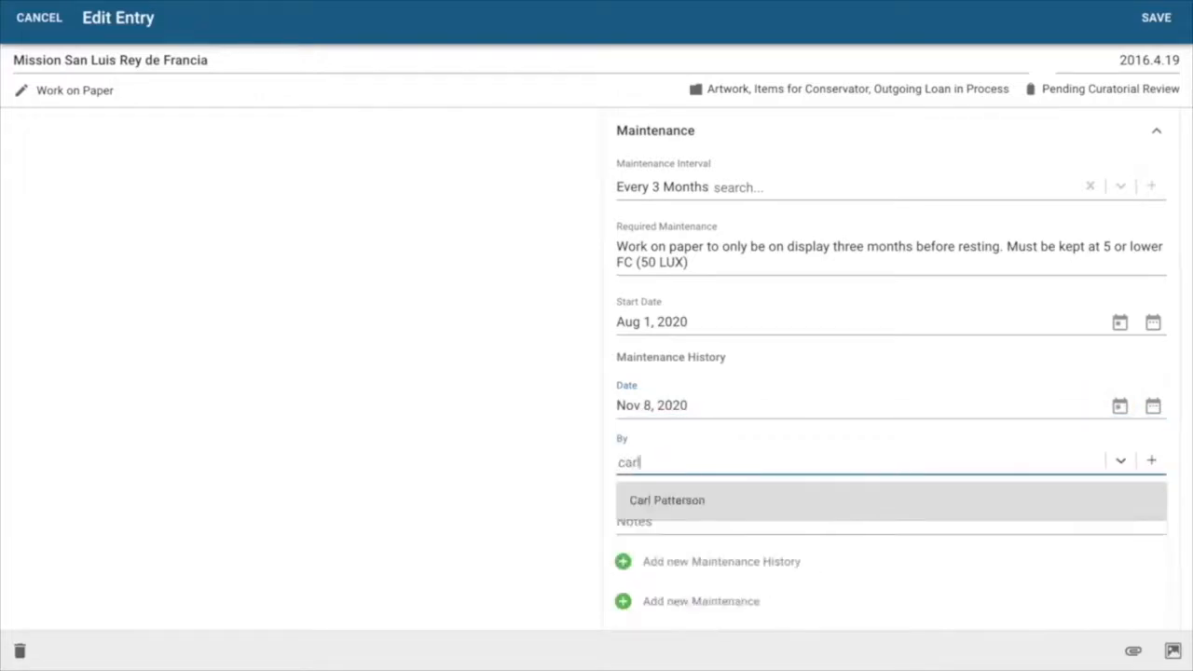
{"action": "left_click", "coordinate": [640, 496]}
Enter the maintenance note "Moved back to temp storage", save the entry and go back to the Artwork folder
{"action": "left_click", "coordinate": [653, 525]}
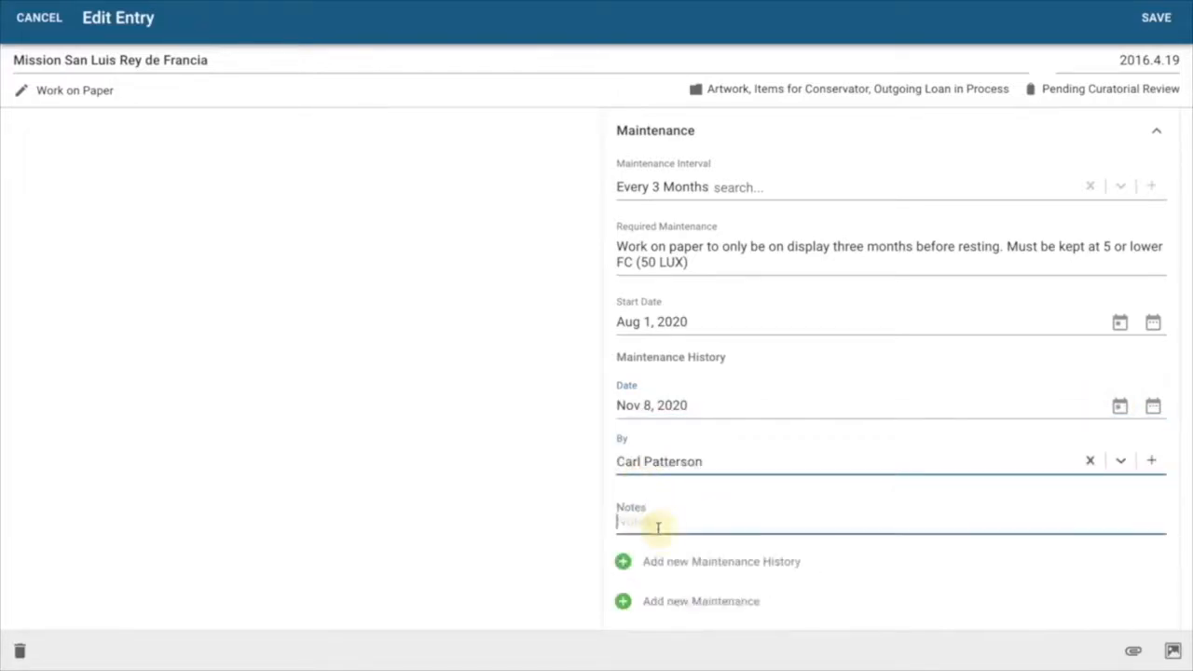
{"action": "type", "text": "Moved back to temp storage"}
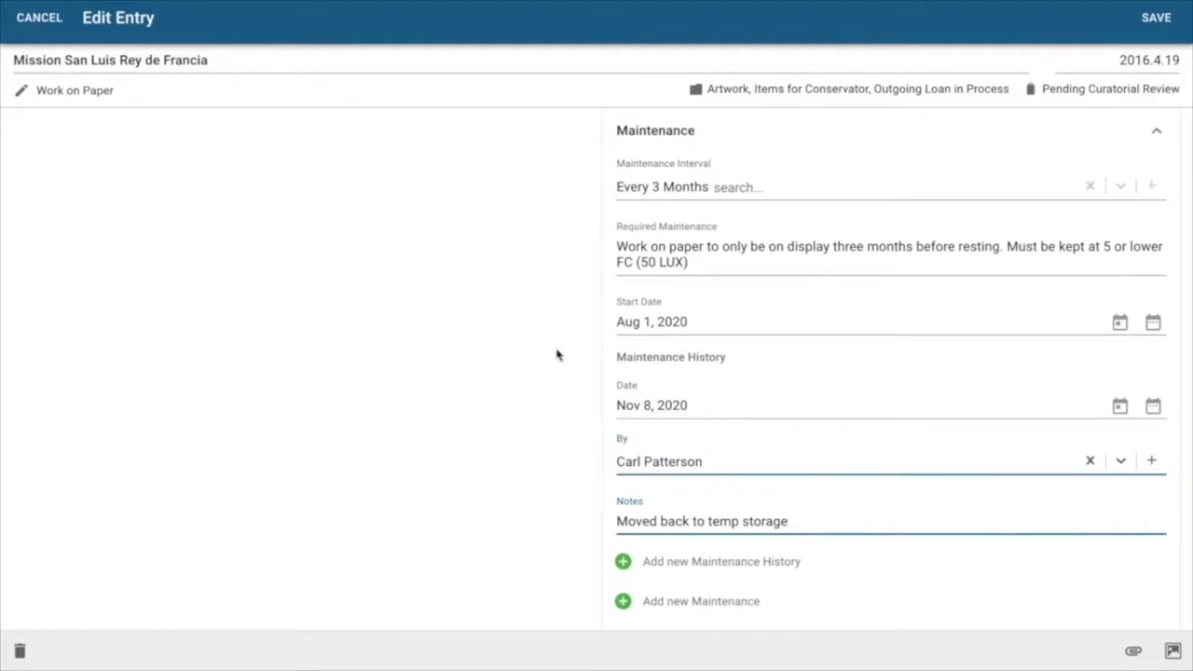
{"action": "left_click", "coordinate": [1156, 19]}
{"action": "left_click", "coordinate": [29, 27]}
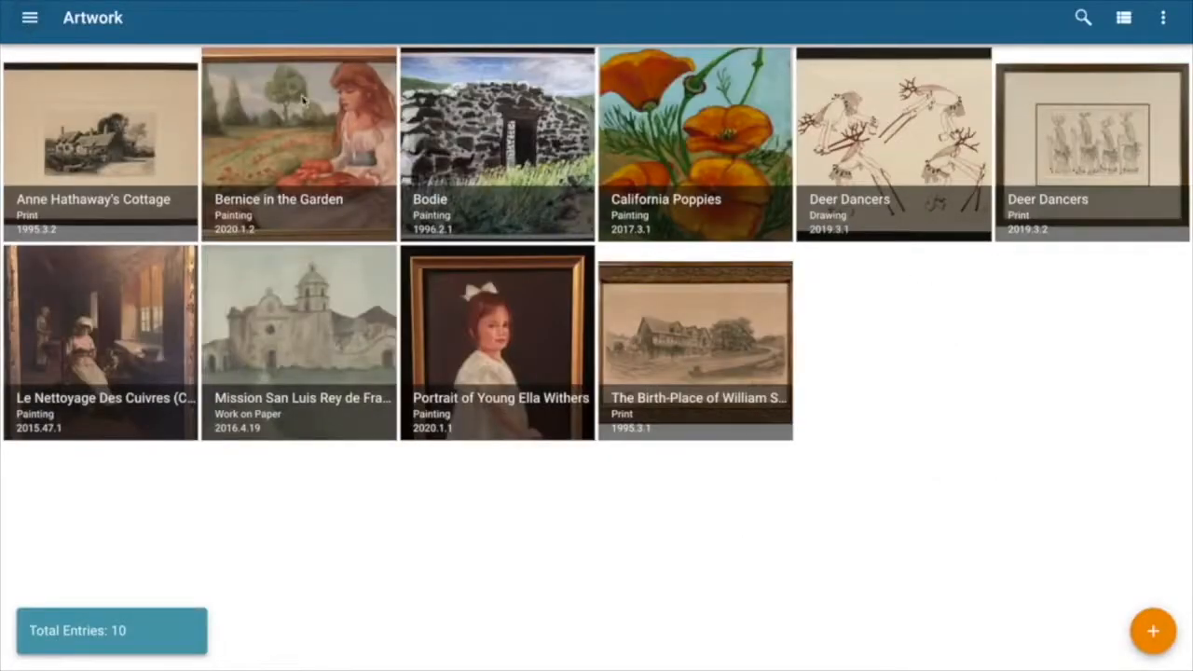
Open the Bernice in the Garden entry for editing and go to its Condition section
{"action": "left_click", "coordinate": [299, 138]}
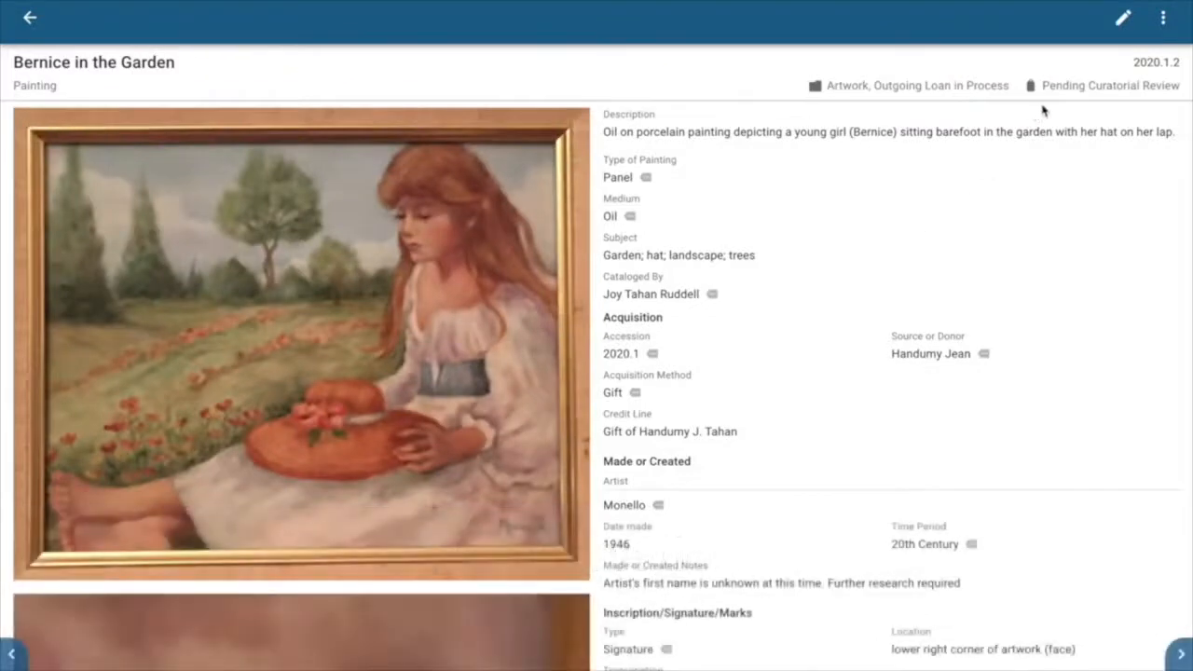
{"action": "left_click", "coordinate": [1124, 23]}
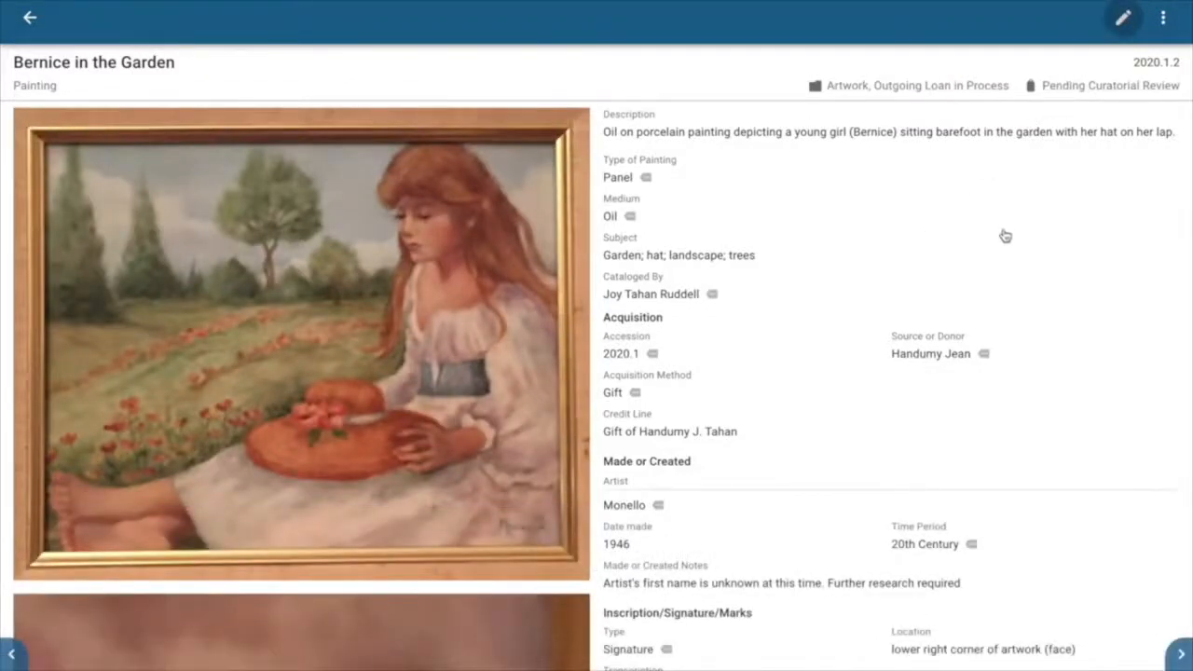
{"action": "scroll", "coordinate": [1186, 150], "scroll_direction": "down", "scroll_amount": 2}
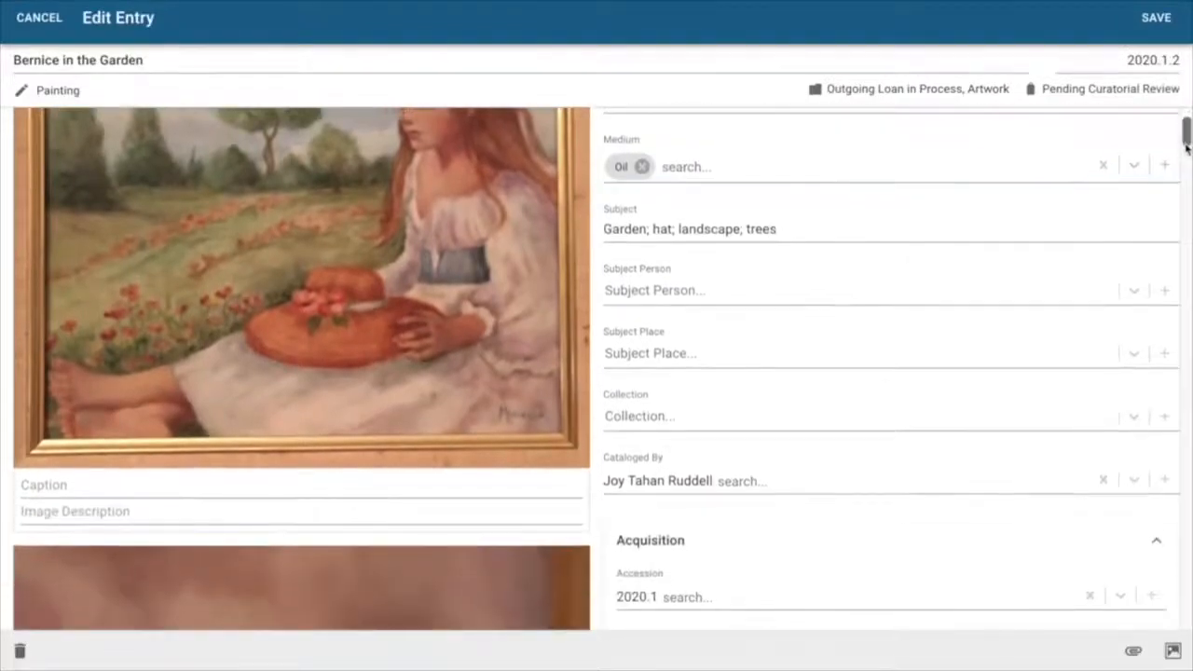
{"action": "left_click_drag", "start_coordinate": [1186, 149], "coordinate": [1188, 474]}
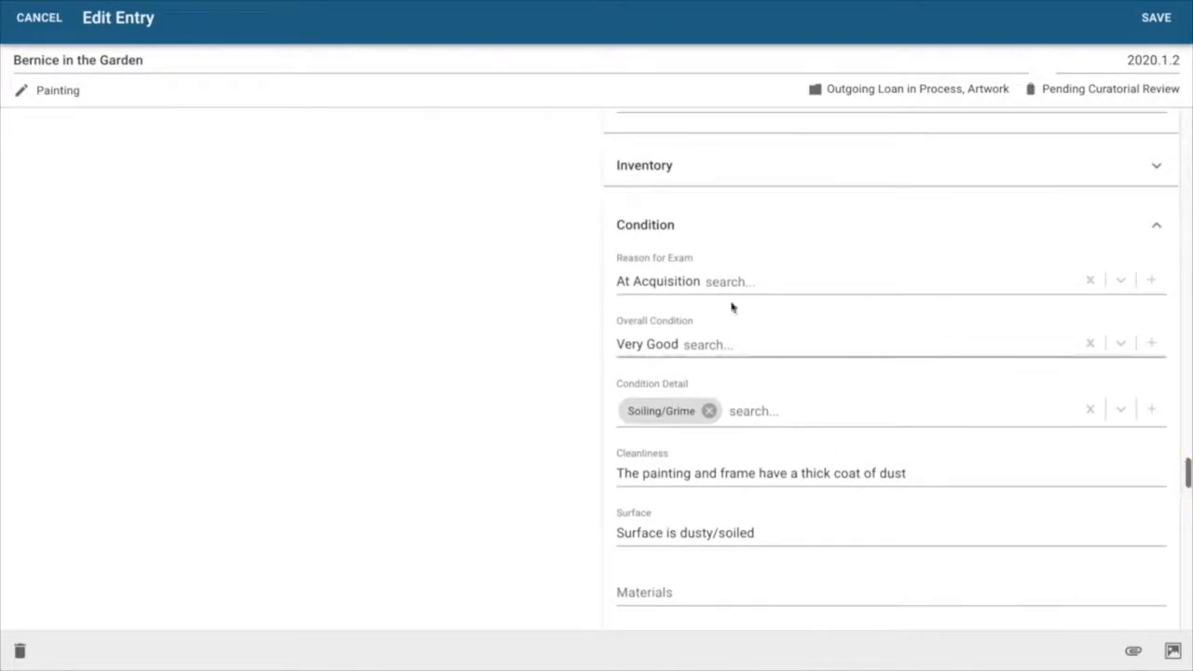
{"action": "scroll", "coordinate": [553, 252], "scroll_direction": "down", "scroll_amount": 1}
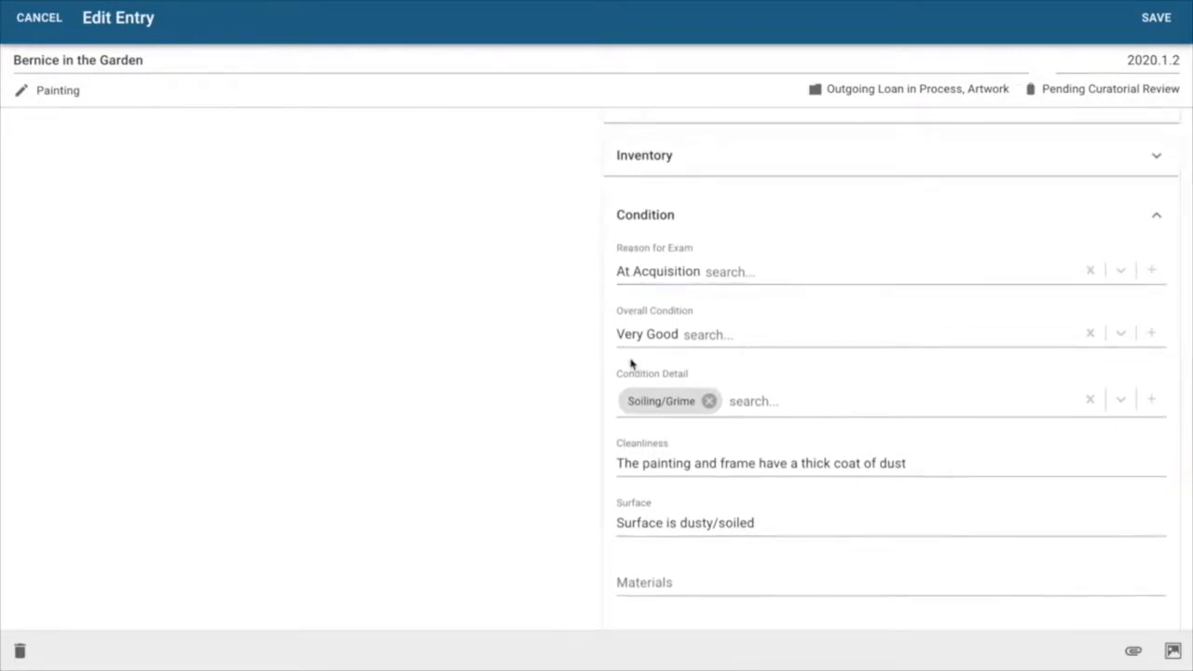
Look over the existing Condition details, open the Conservation section and set the conservation purpose to For Exhibition
{"action": "scroll", "coordinate": [509, 348], "scroll_direction": "down", "scroll_amount": 3}
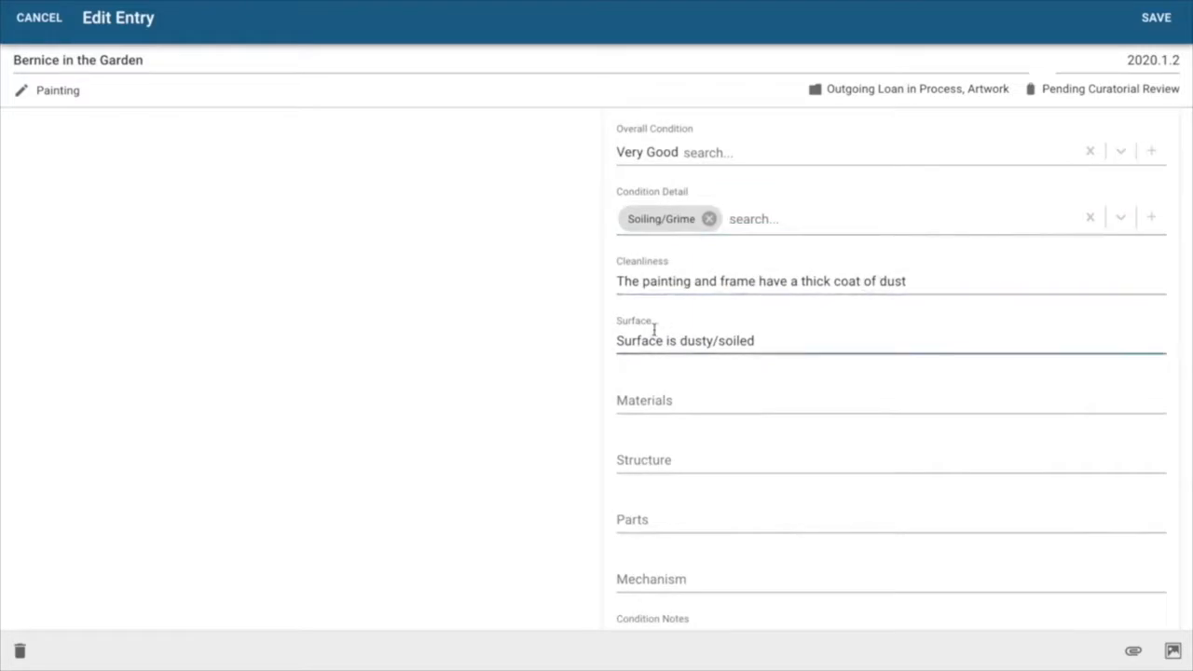
{"action": "scroll", "coordinate": [652, 333], "scroll_direction": "down", "scroll_amount": 7}
{"action": "scroll", "coordinate": [653, 334], "scroll_direction": "down", "scroll_amount": 4}
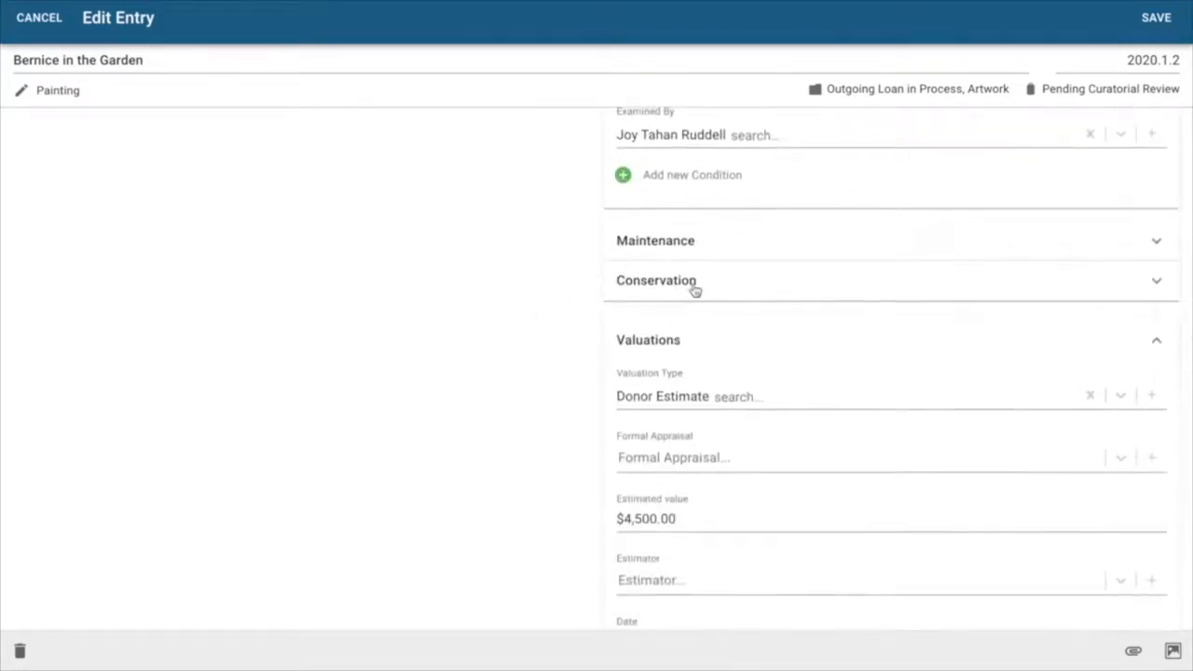
{"action": "left_click", "coordinate": [693, 282]}
{"action": "scroll", "coordinate": [564, 322], "scroll_direction": "down", "scroll_amount": 1}
{"action": "scroll", "coordinate": [564, 322], "scroll_direction": "down", "scroll_amount": 1}
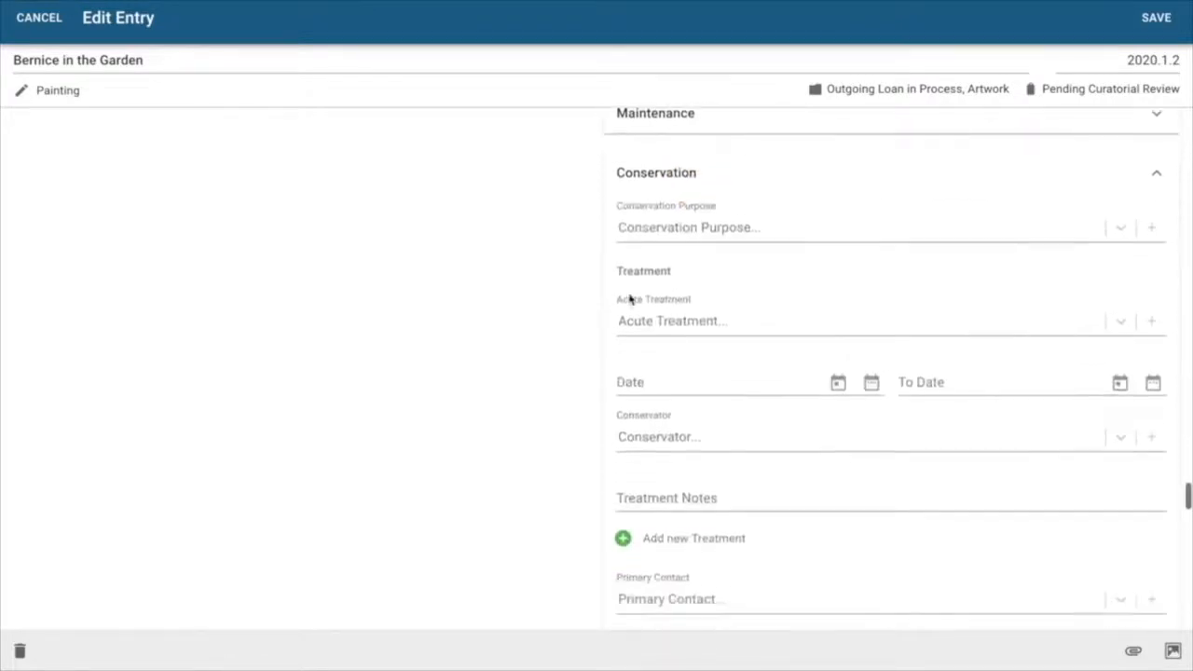
{"action": "left_click", "coordinate": [710, 228]}
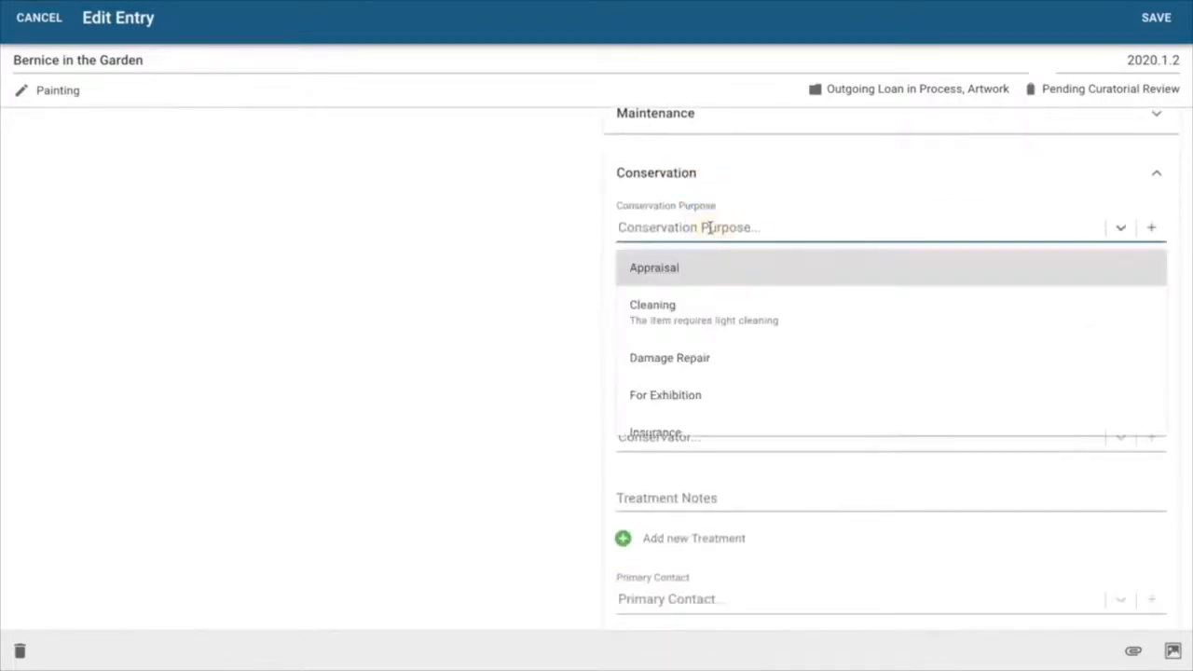
{"action": "left_click", "coordinate": [687, 392]}
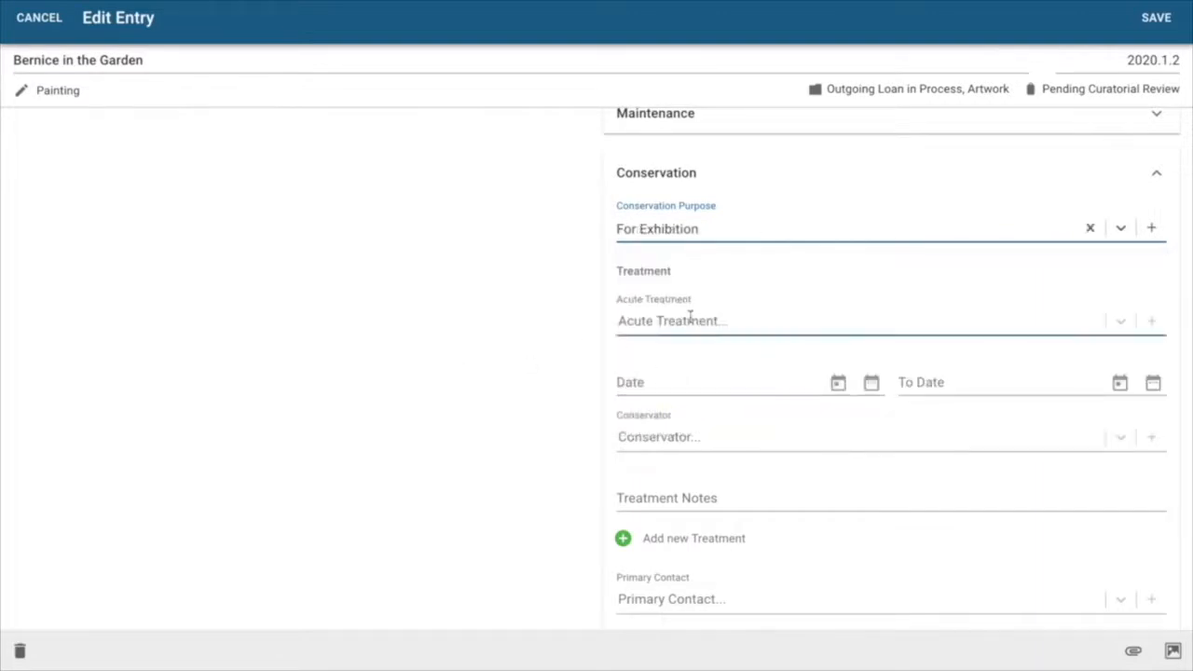
Set the acute treatment to General Cleaning and the treatment date to Feb 20, 2020
{"action": "left_click", "coordinate": [690, 318]}
{"action": "type", "text": "ge"}
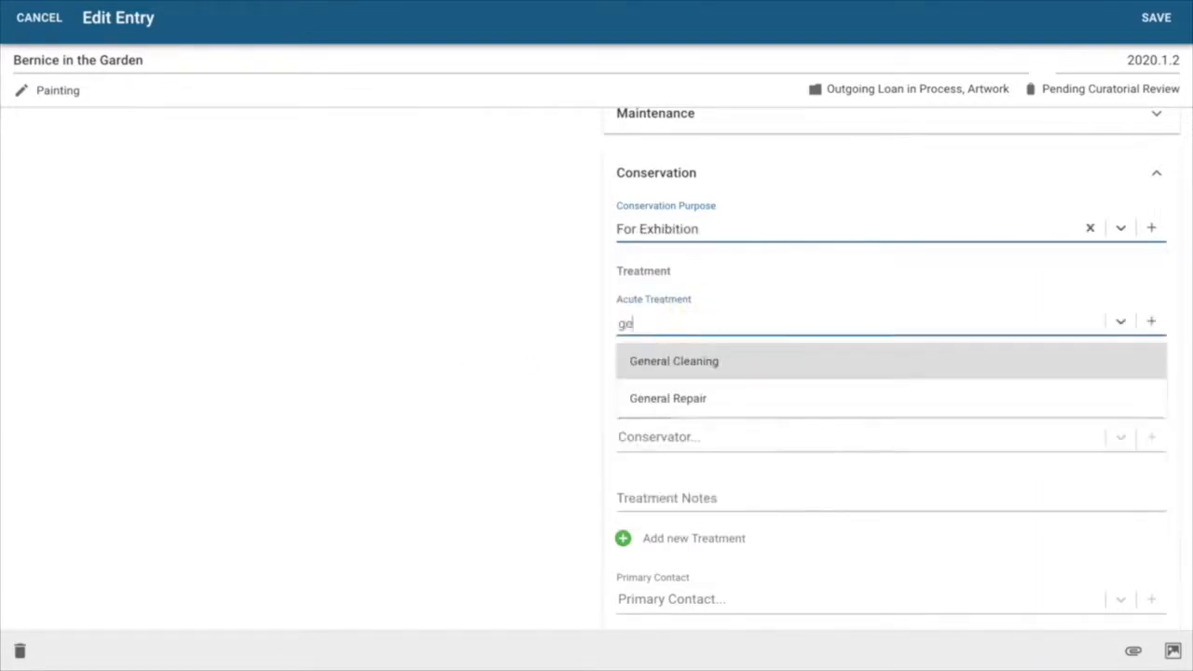
{"action": "left_click", "coordinate": [674, 361]}
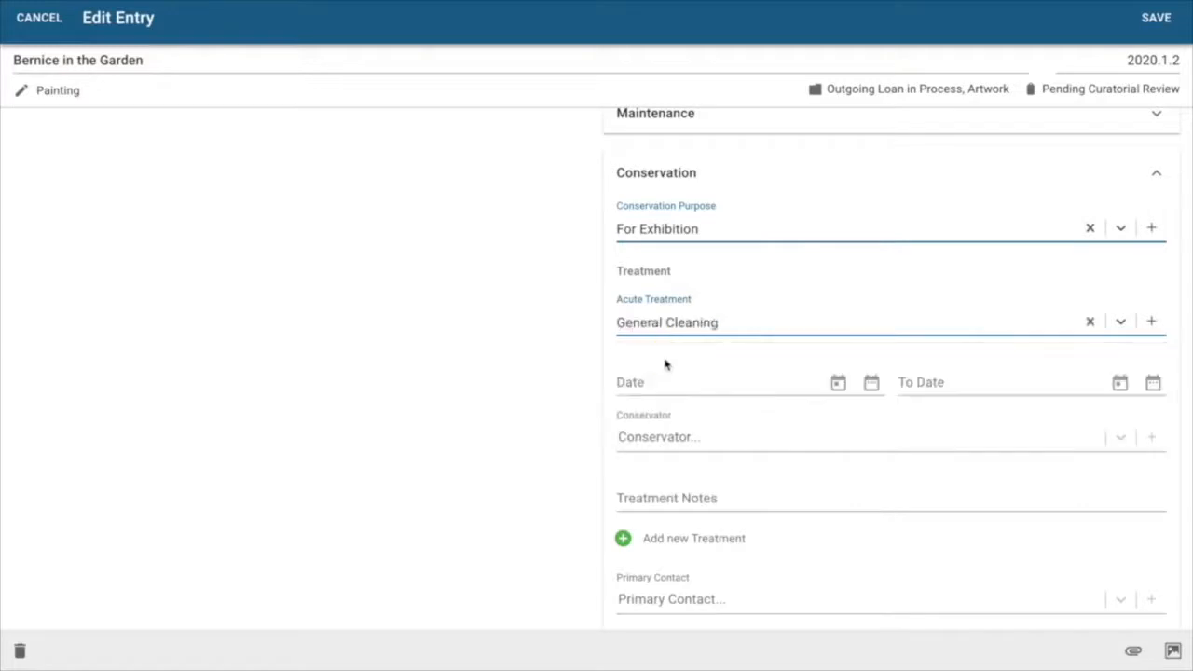
{"action": "left_click", "coordinate": [658, 375]}
{"action": "type", "text": "Feb 20, 2020"}
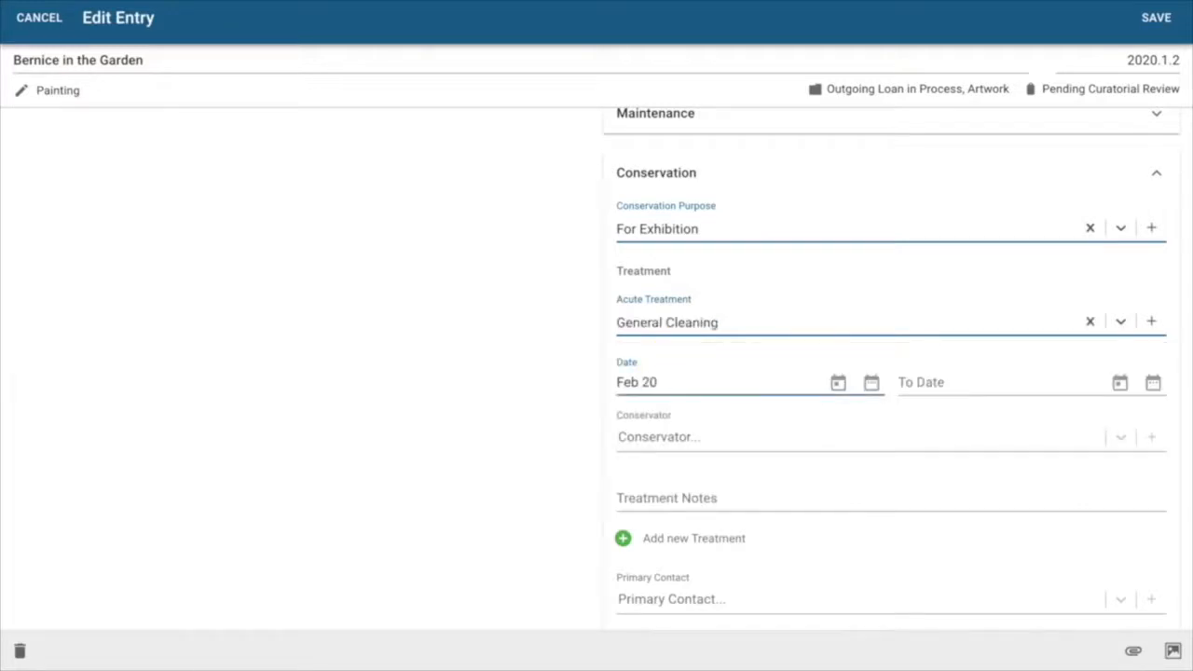
Select ACdR Conservation LLC as the conservator and enter the treatment note "See Conservation Report"
{"action": "left_click", "coordinate": [656, 427]}
{"action": "type", "text": "ac"}
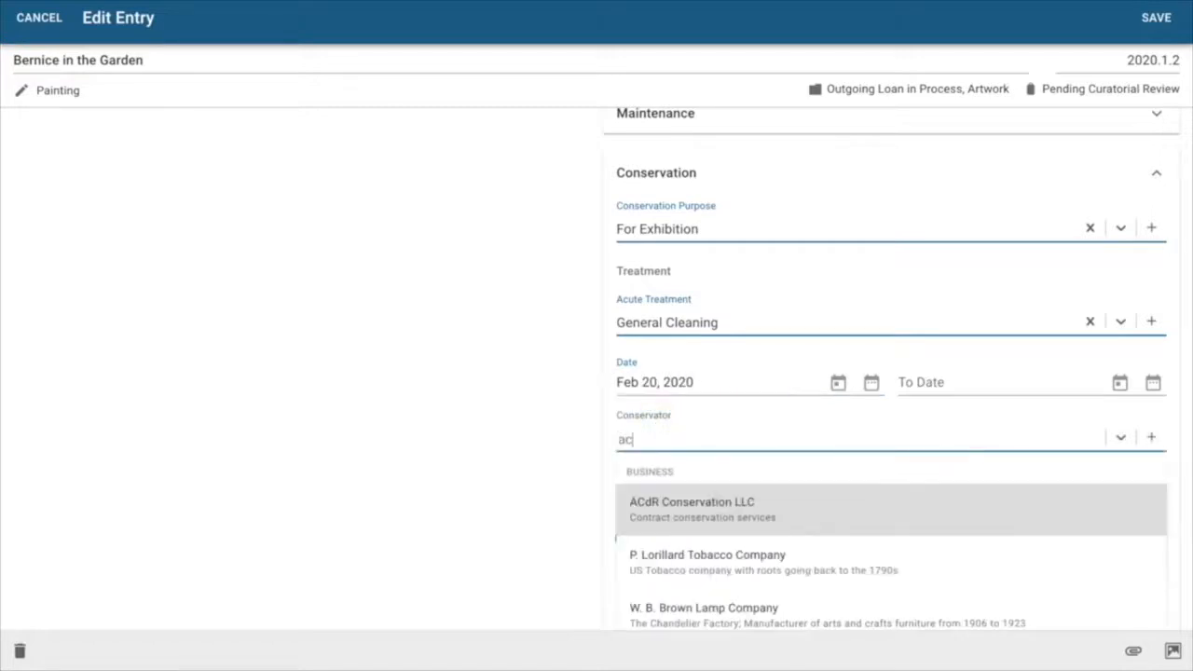
{"action": "left_click", "coordinate": [672, 502]}
{"action": "scroll", "coordinate": [466, 427], "scroll_direction": "down", "scroll_amount": 3}
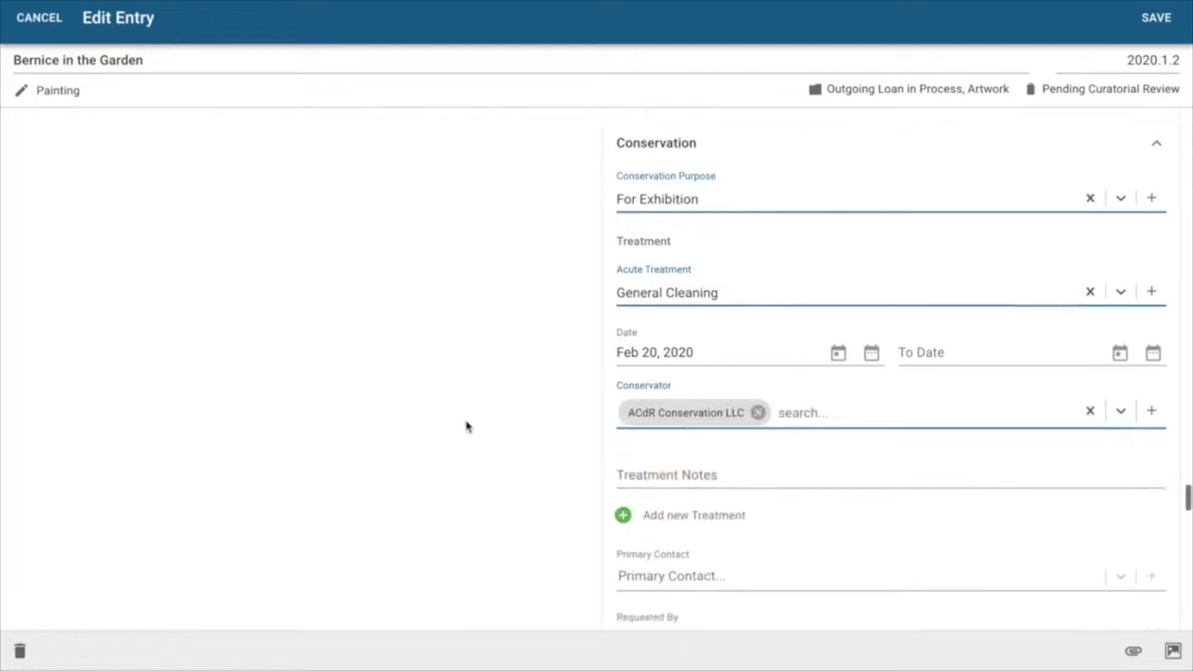
{"action": "left_click", "coordinate": [690, 354]}
{"action": "type", "text": "See Conservation Report"}
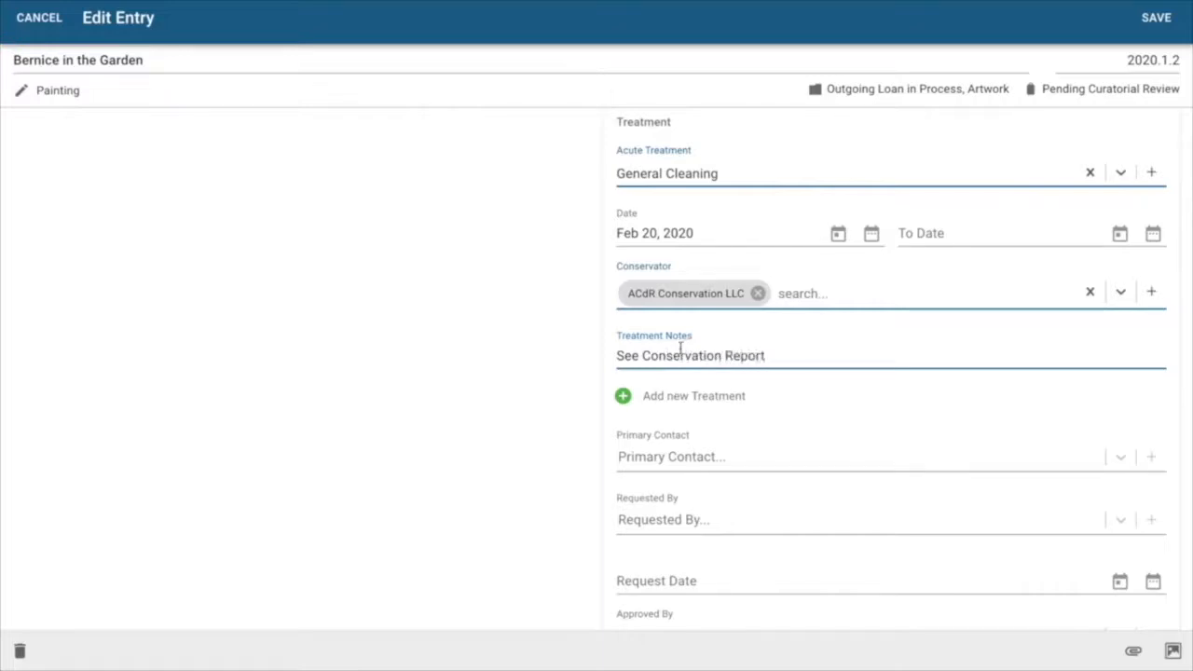
Select the conservation firm's contact person as the primary contact for the conservation record
{"action": "left_click", "coordinate": [712, 454]}
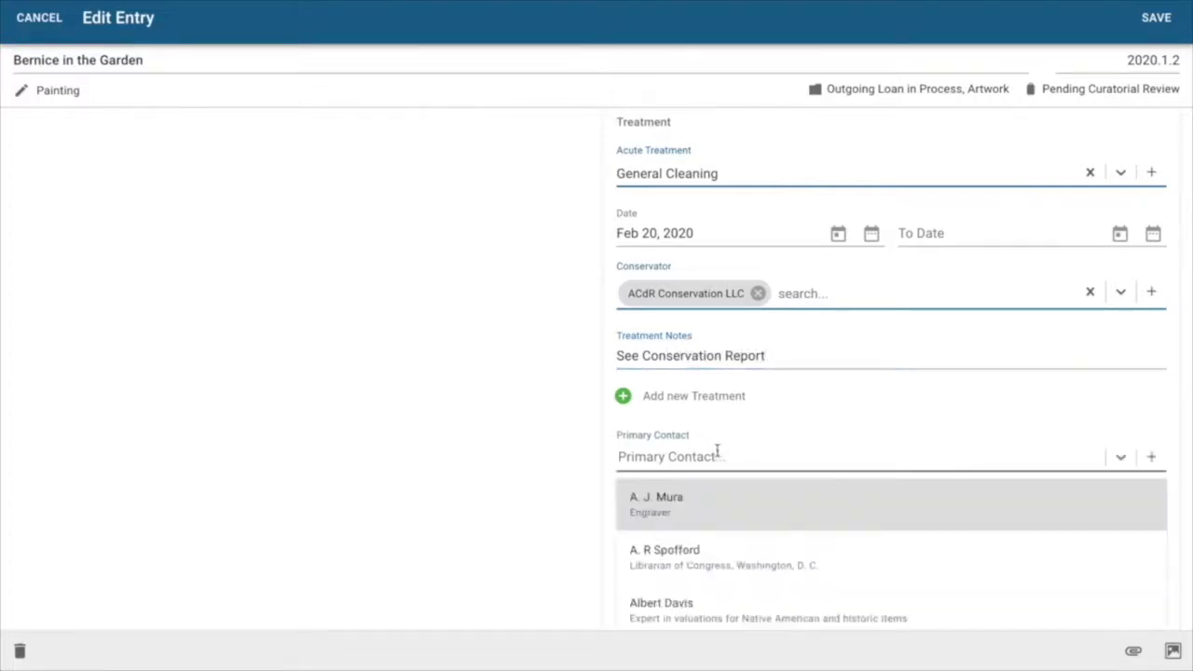
{"action": "type", "text": "elis"}
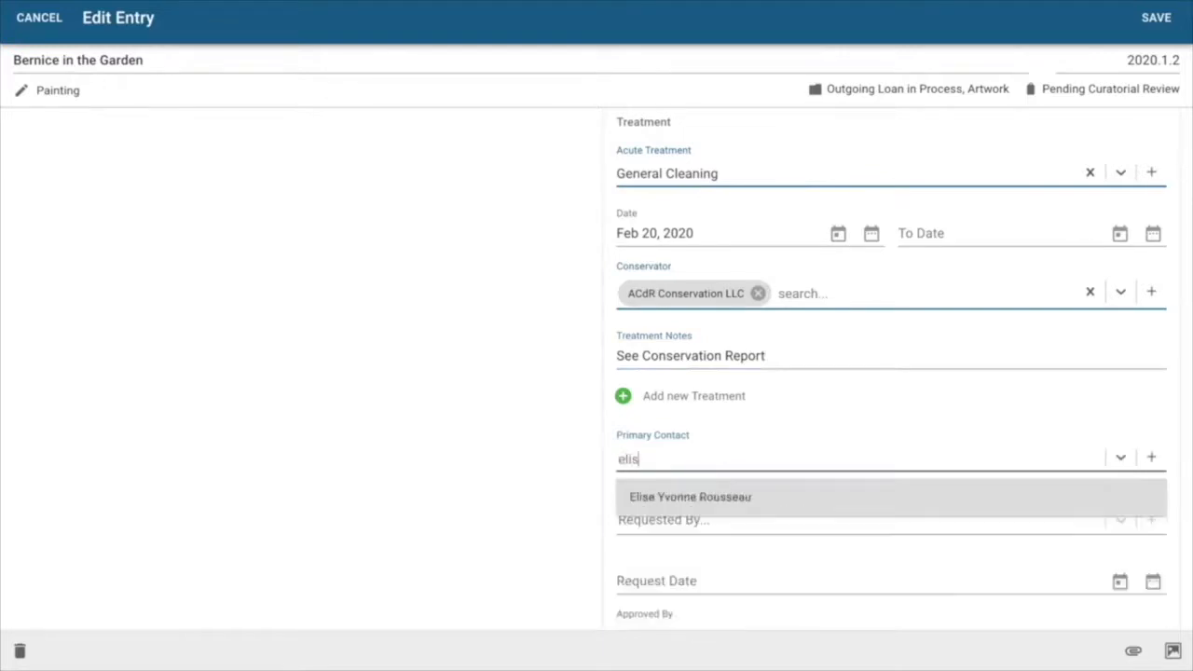
{"action": "left_click", "coordinate": [691, 502]}
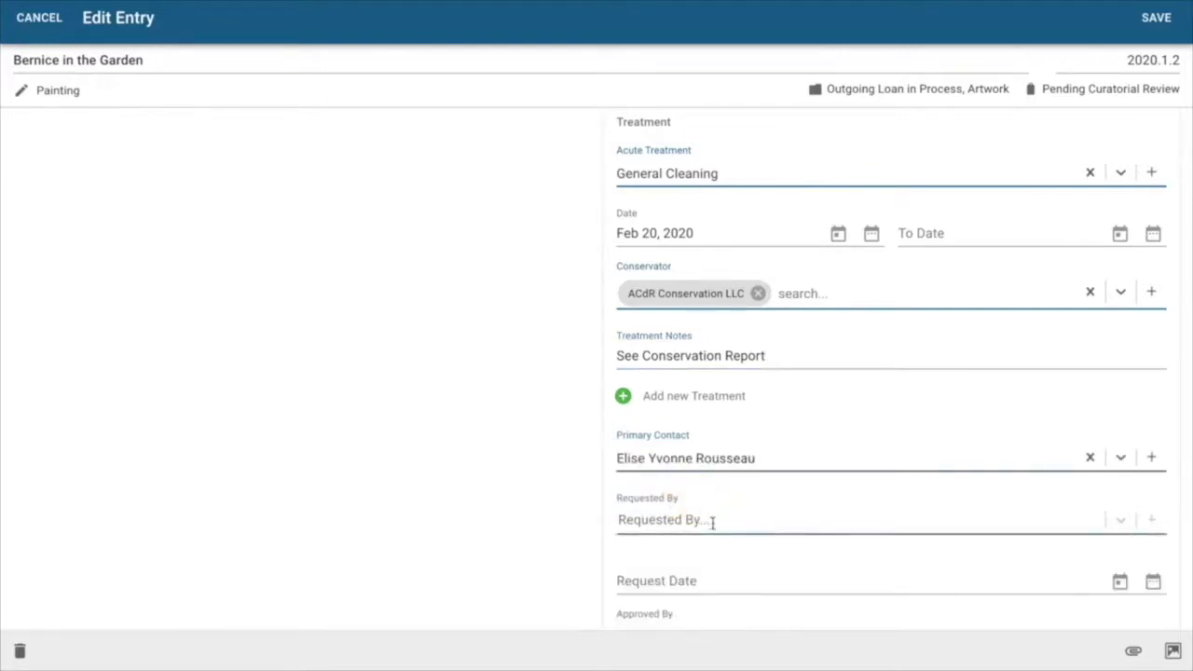
{"action": "left_click", "coordinate": [784, 508]}
Attach the Bernice in the Garden PDF conservation report to the entry and save the entry
{"action": "scroll", "coordinate": [736, 522], "scroll_direction": "down", "scroll_amount": 1}
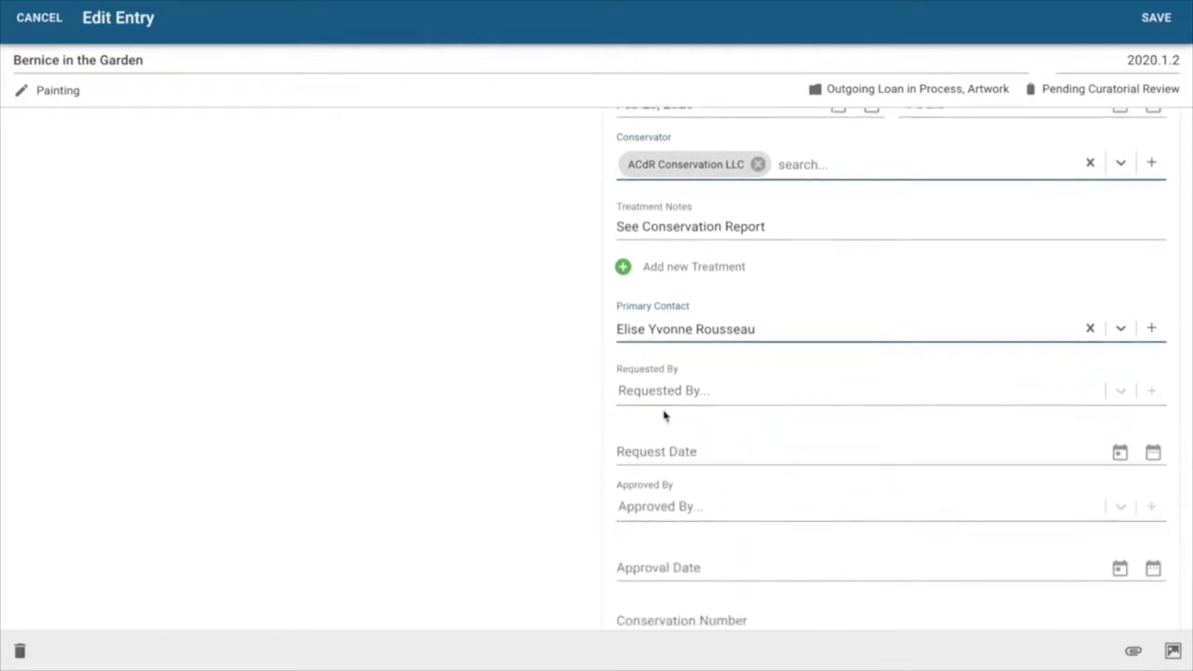
{"action": "scroll", "coordinate": [741, 446], "scroll_direction": "down", "scroll_amount": 1}
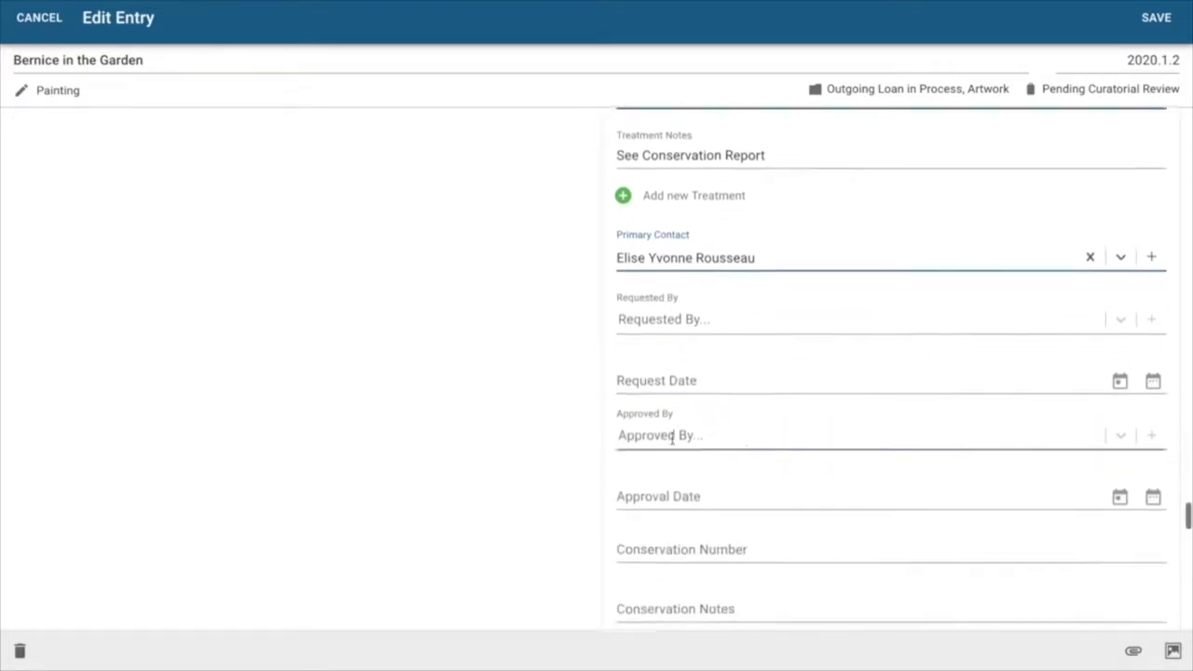
{"action": "scroll", "coordinate": [792, 517], "scroll_direction": "down", "scroll_amount": 1}
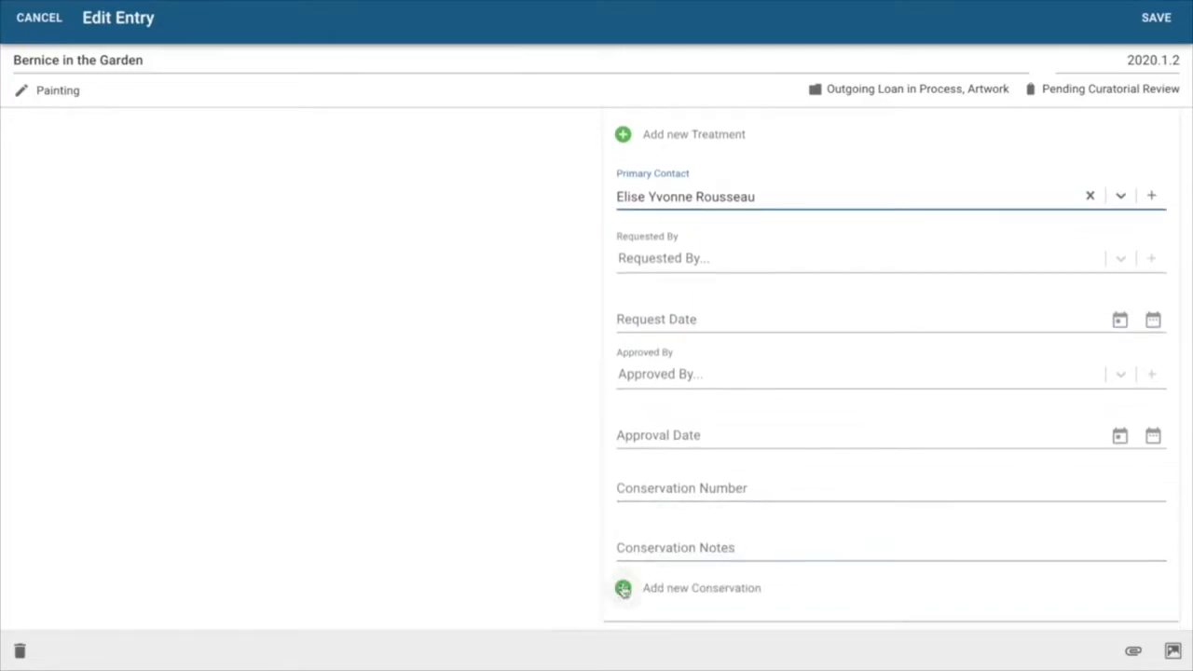
{"action": "scroll", "coordinate": [724, 551], "scroll_direction": "up", "scroll_amount": 1}
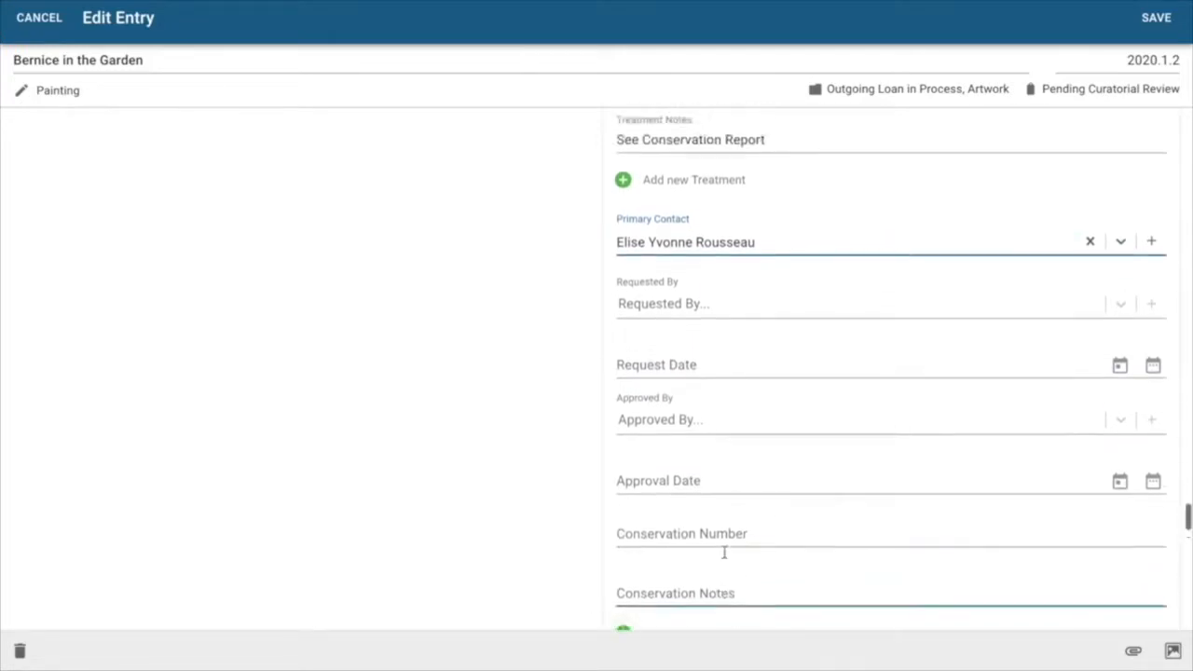
{"action": "left_click", "coordinate": [1133, 651]}
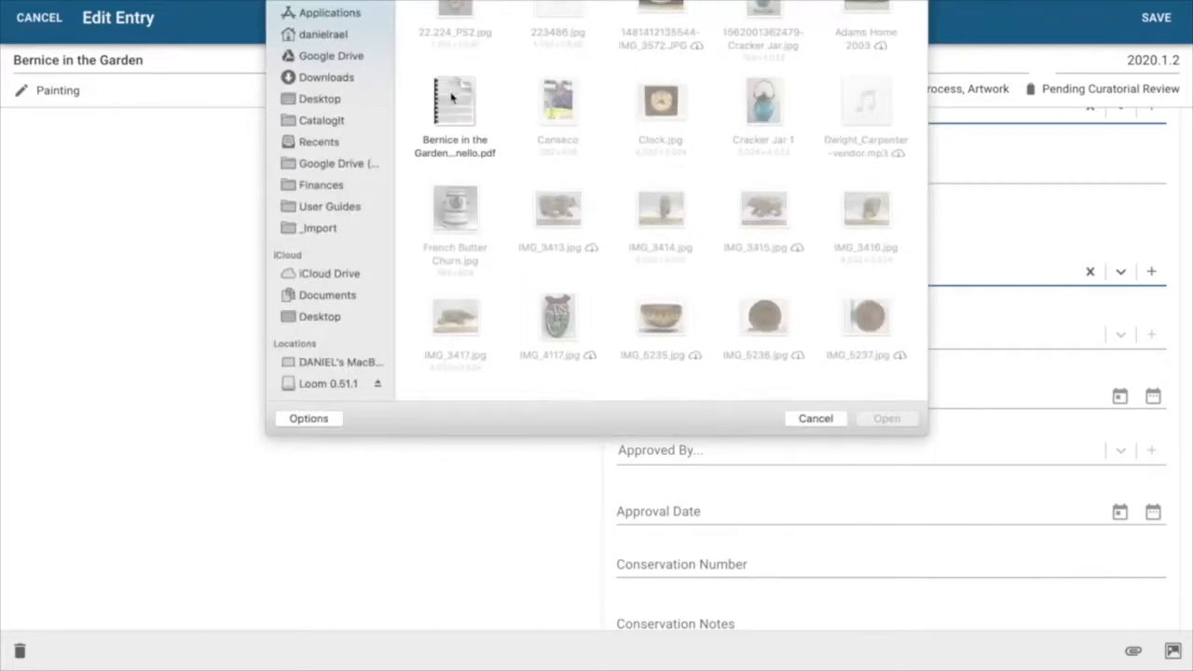
{"action": "left_click", "coordinate": [452, 97]}
{"action": "left_click", "coordinate": [884, 418]}
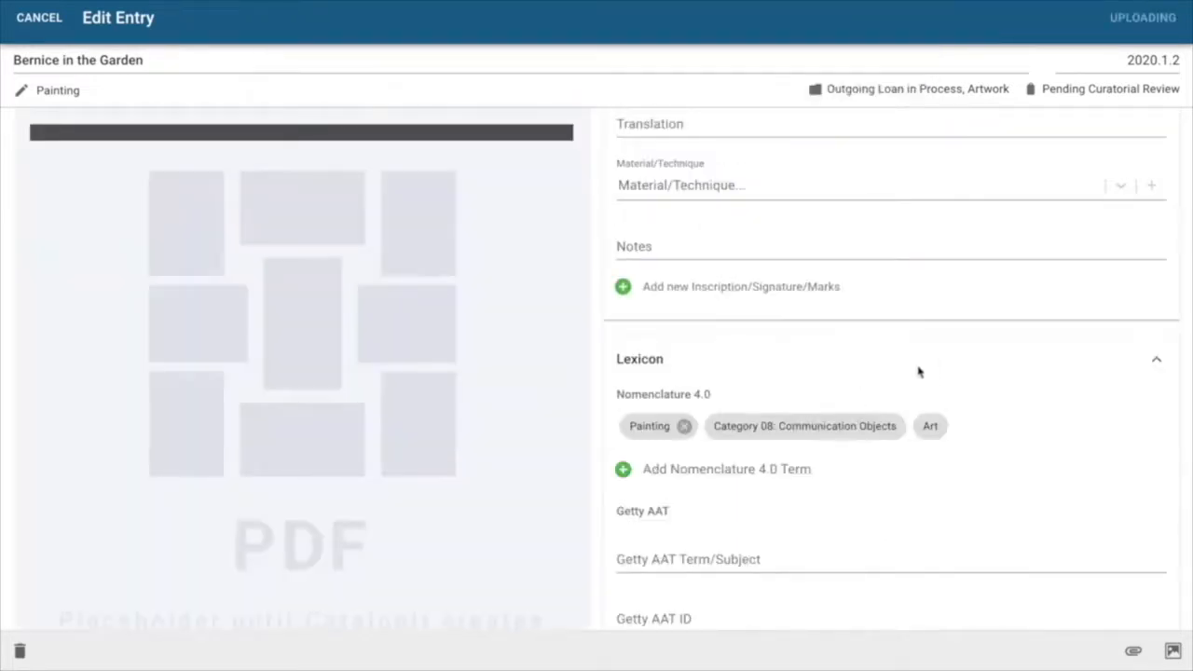
{"action": "scroll", "coordinate": [820, 331], "scroll_direction": "up", "scroll_amount": 1}
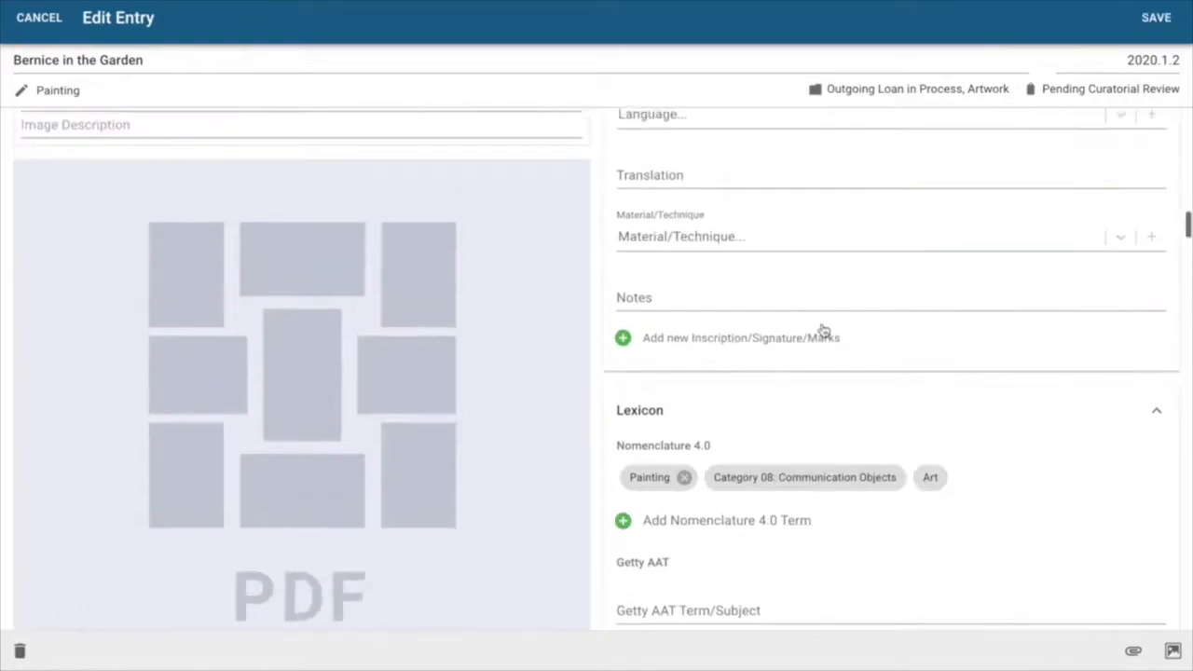
{"action": "left_click", "coordinate": [1156, 19]}
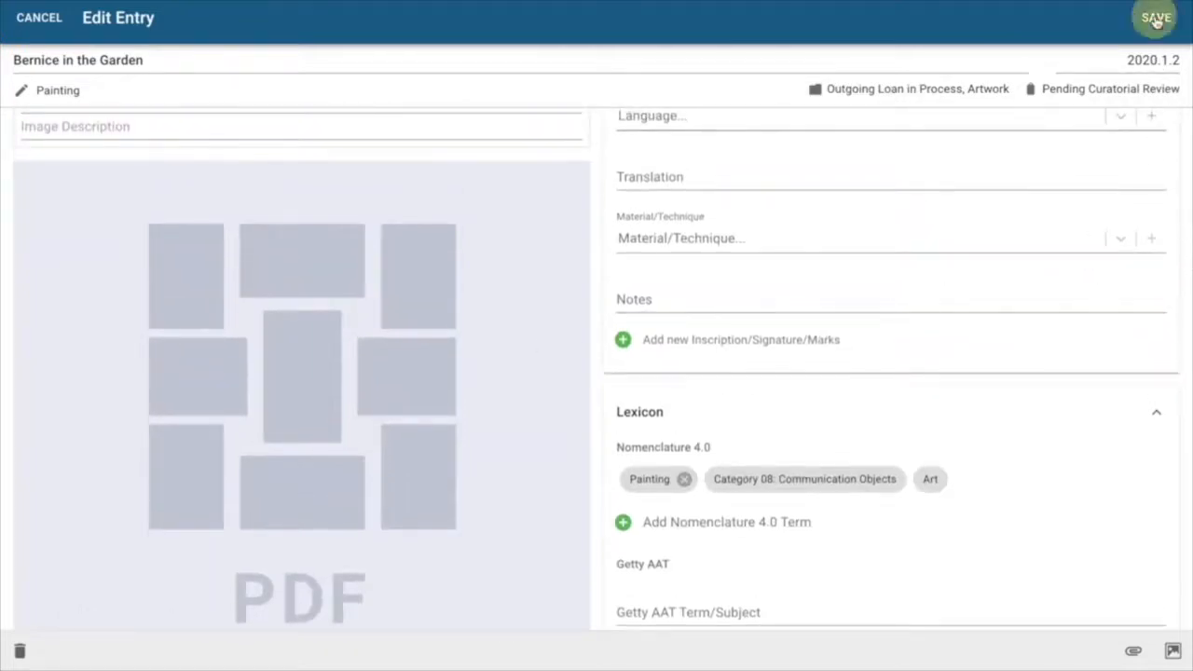
Review the saved conservation details and attached report in the Bernice in the Garden entry, and return to the Artwork folder
{"action": "scroll", "coordinate": [641, 377], "scroll_direction": "down", "scroll_amount": 10}
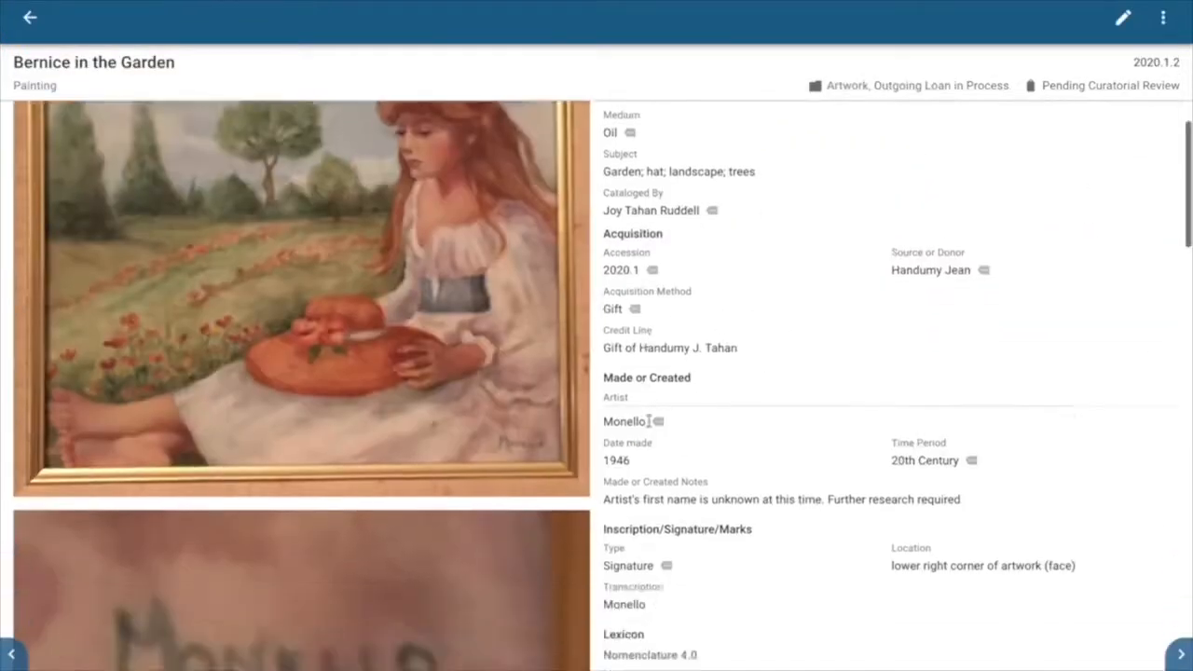
{"action": "scroll", "coordinate": [762, 342], "scroll_direction": "down", "scroll_amount": 5}
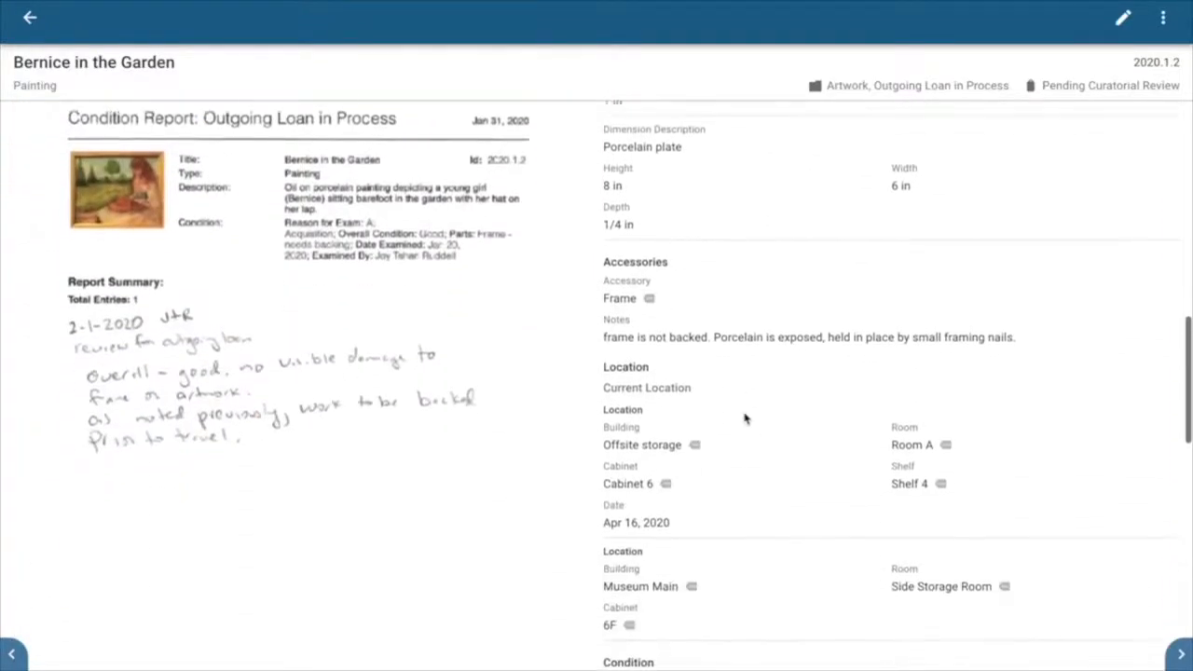
{"action": "scroll", "coordinate": [798, 469], "scroll_direction": "down", "scroll_amount": 3}
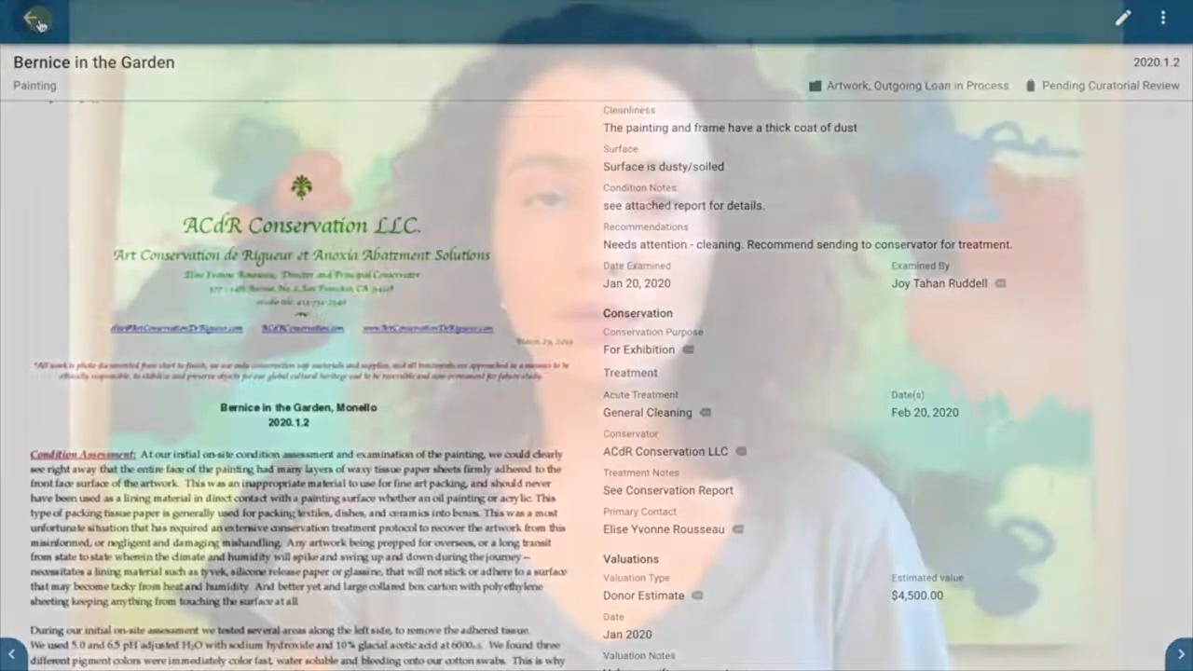
{"action": "left_click", "coordinate": [37, 22]}
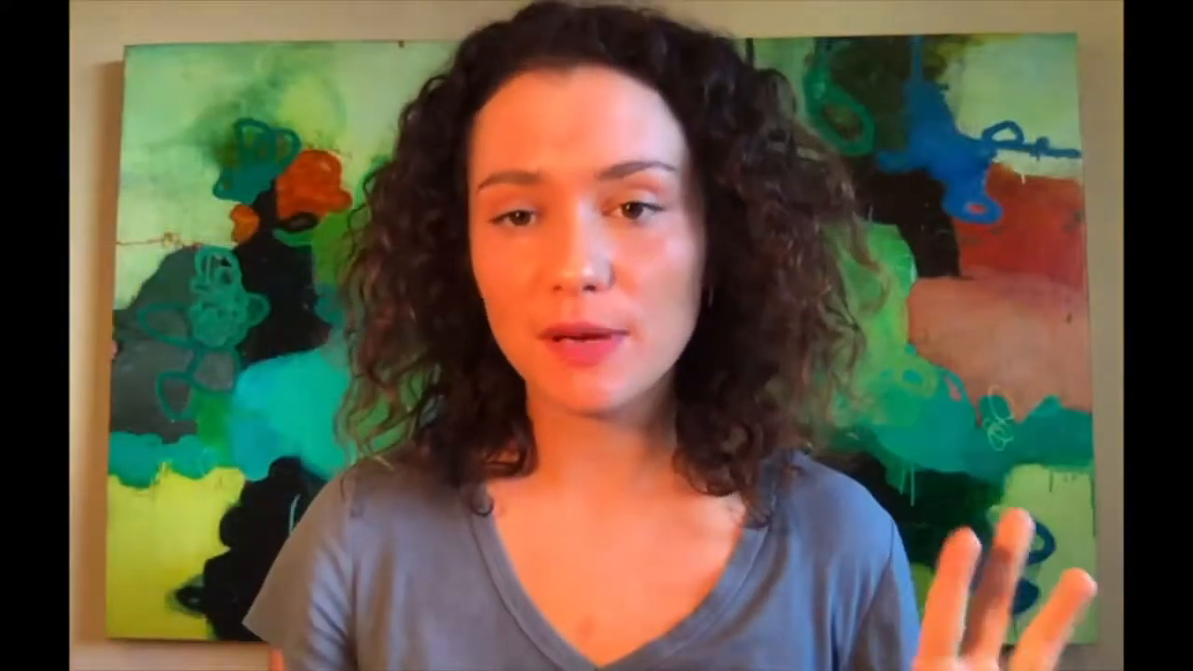